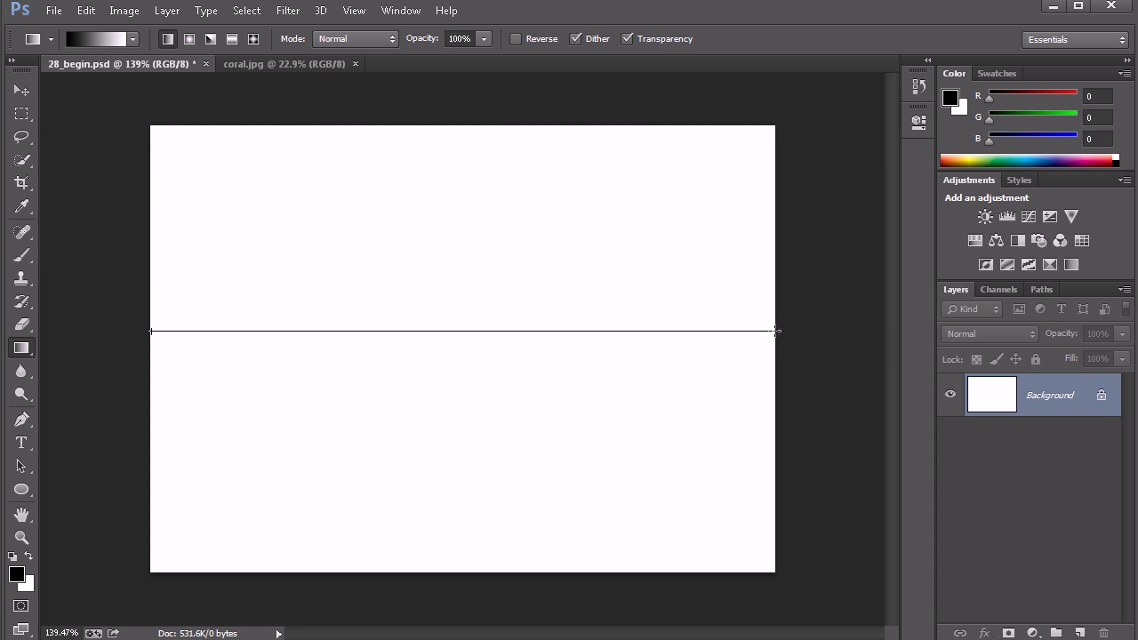
- Fill the Background with a black-to-white linear gradient from left edge to right edge, and again from right edge to left
left_click_drag(775, 330, 776, 331)
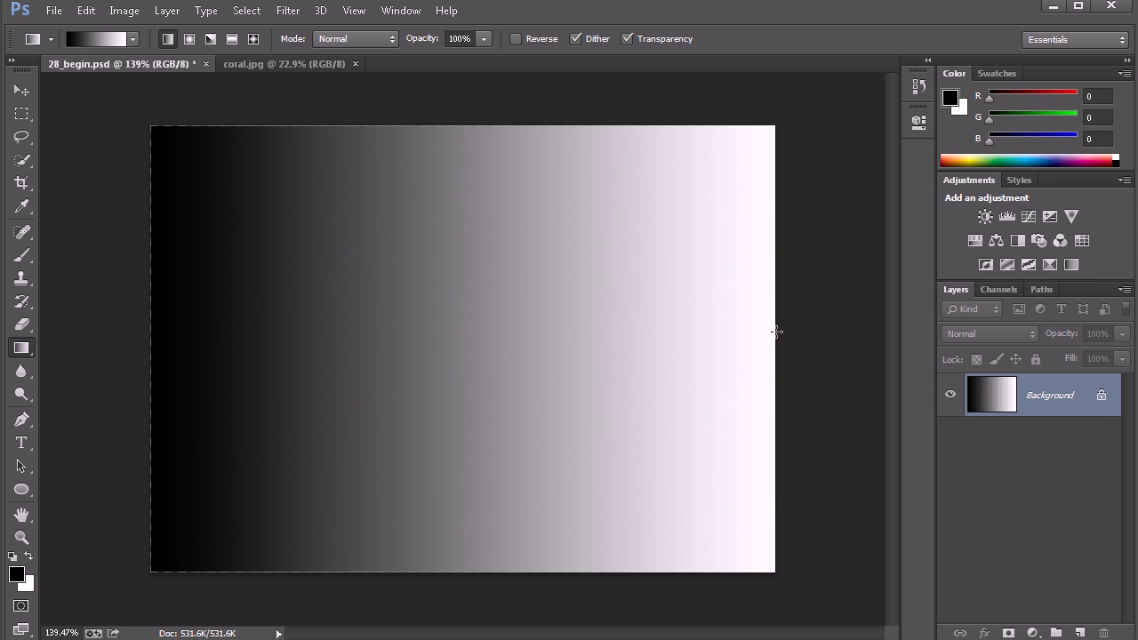
left_click_drag(771, 334, 153, 342)
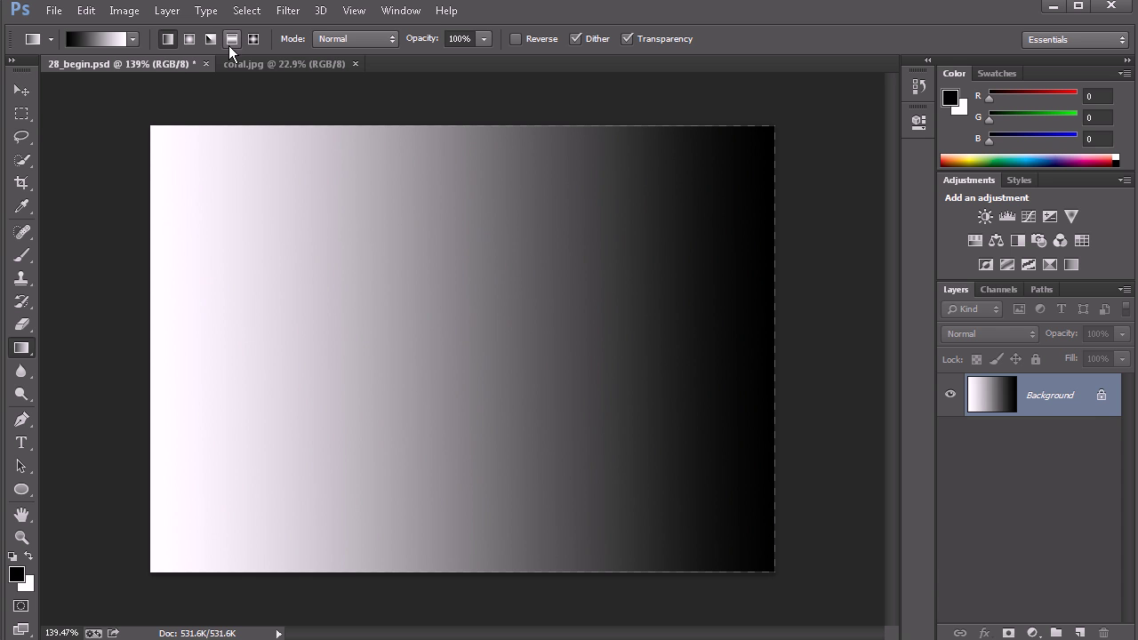
- Fill the Background with a radial gradient from the centre to the lower-right corner, and with an angle gradient along the same line
left_click(186, 42)
left_click_drag(456, 333, 538, 543)
left_click_drag(462, 333, 777, 573)
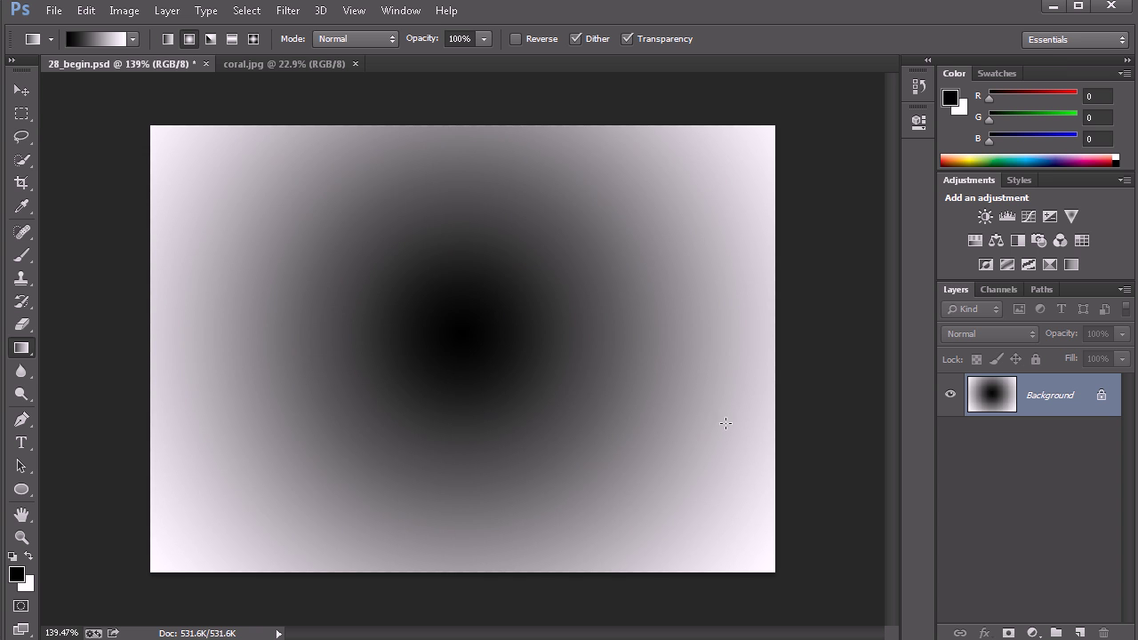
left_click(211, 39)
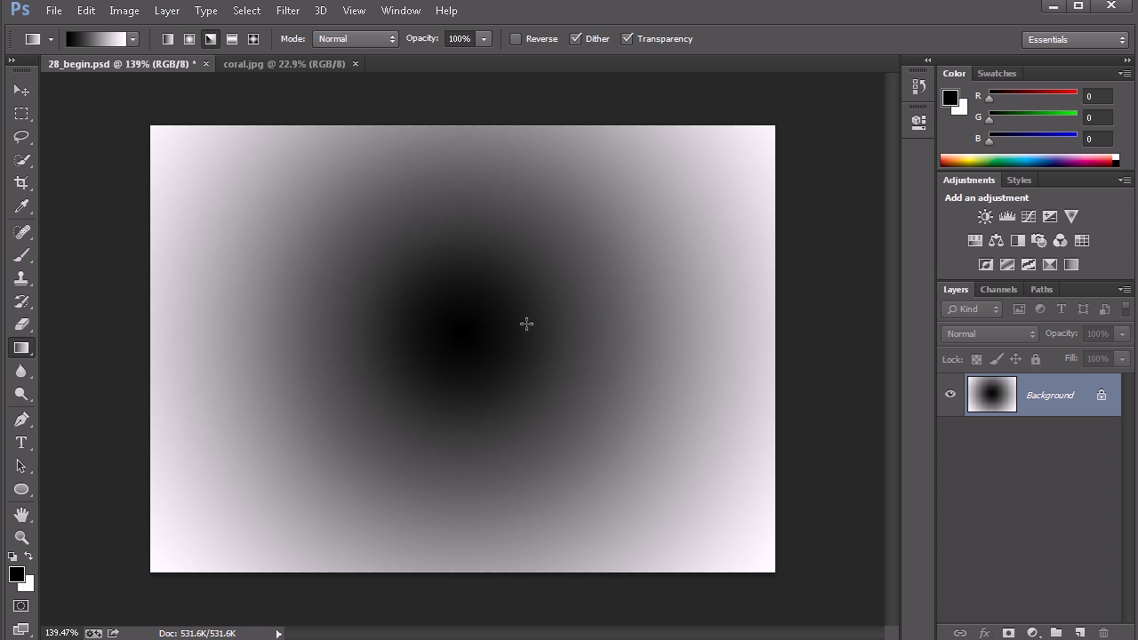
left_click_drag(470, 341, 774, 570)
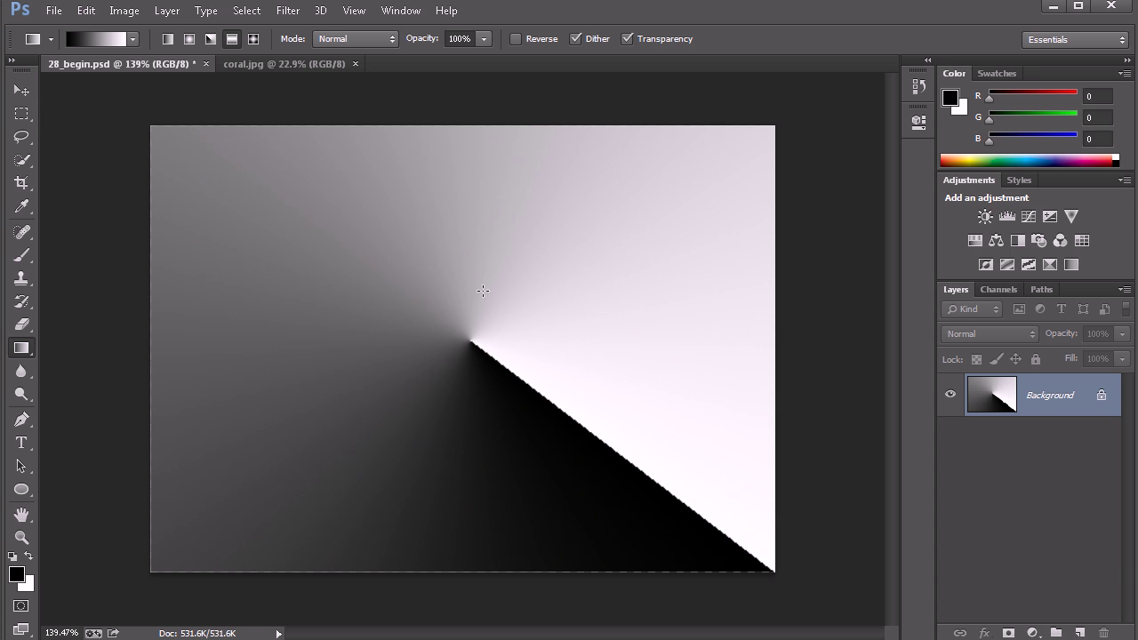
- Apply reflected gradients to the Background from the top edge down, from the centre down, and from the centre to the right edge
left_click_drag(473, 123, 473, 570)
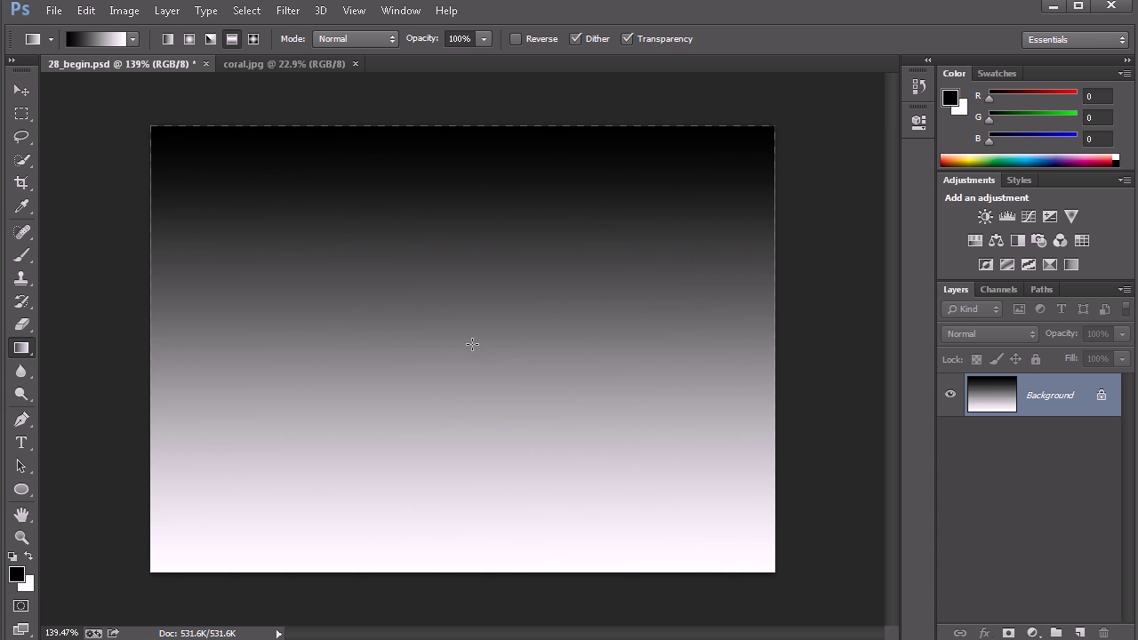
left_click_drag(471, 349, 478, 547)
right_click(478, 548)
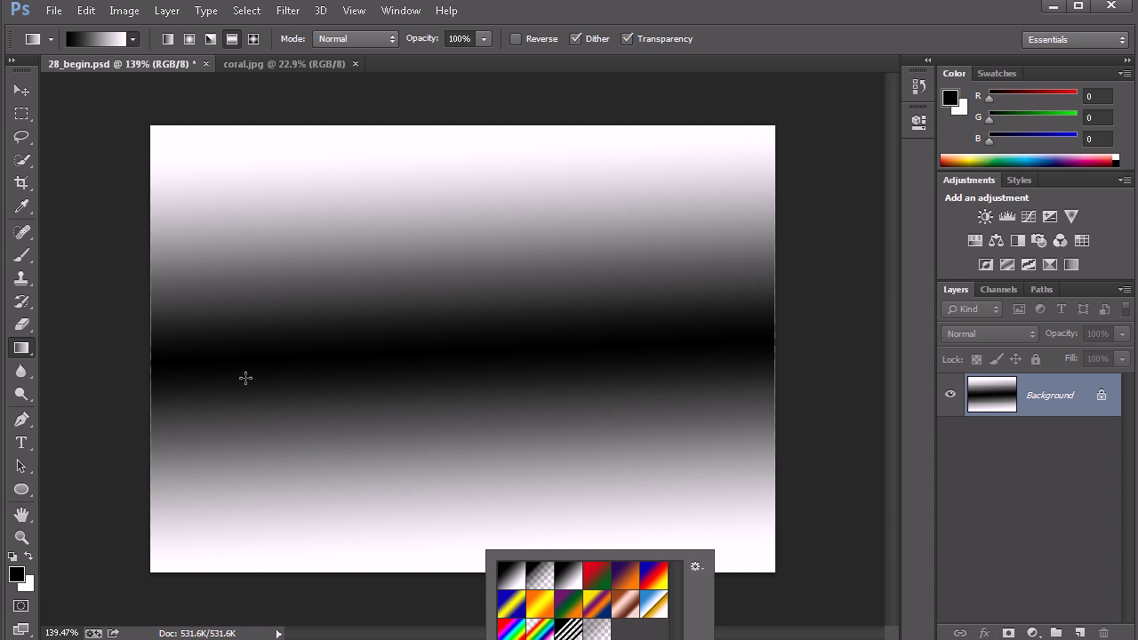
left_click_drag(206, 486, 200, 493)
left_click_drag(482, 397, 481, 570)
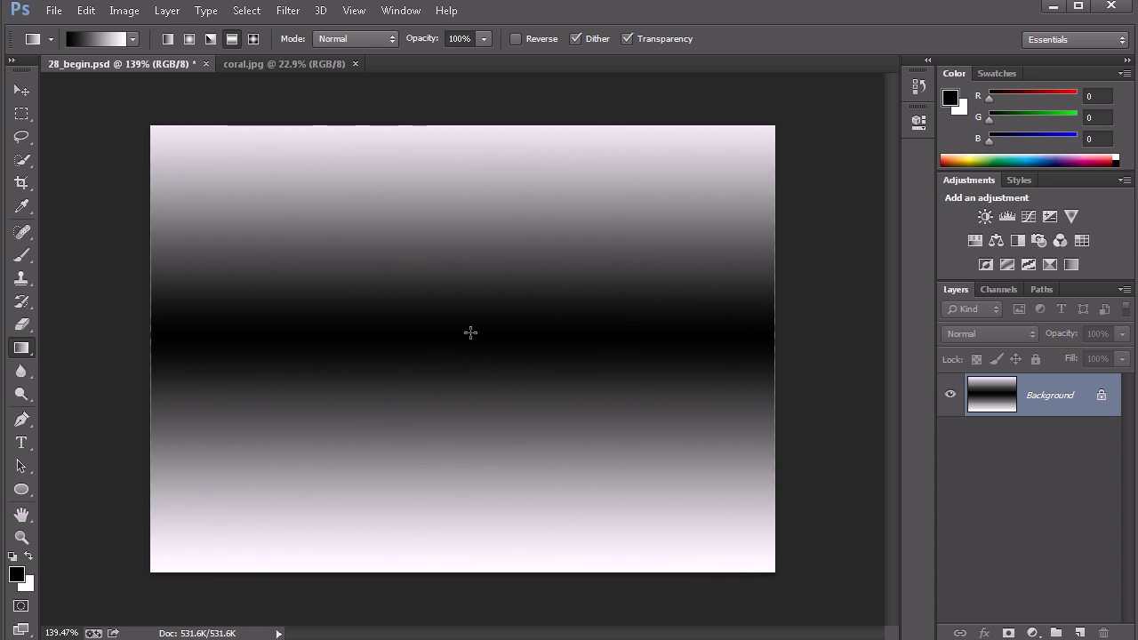
left_click_drag(475, 336, 774, 335)
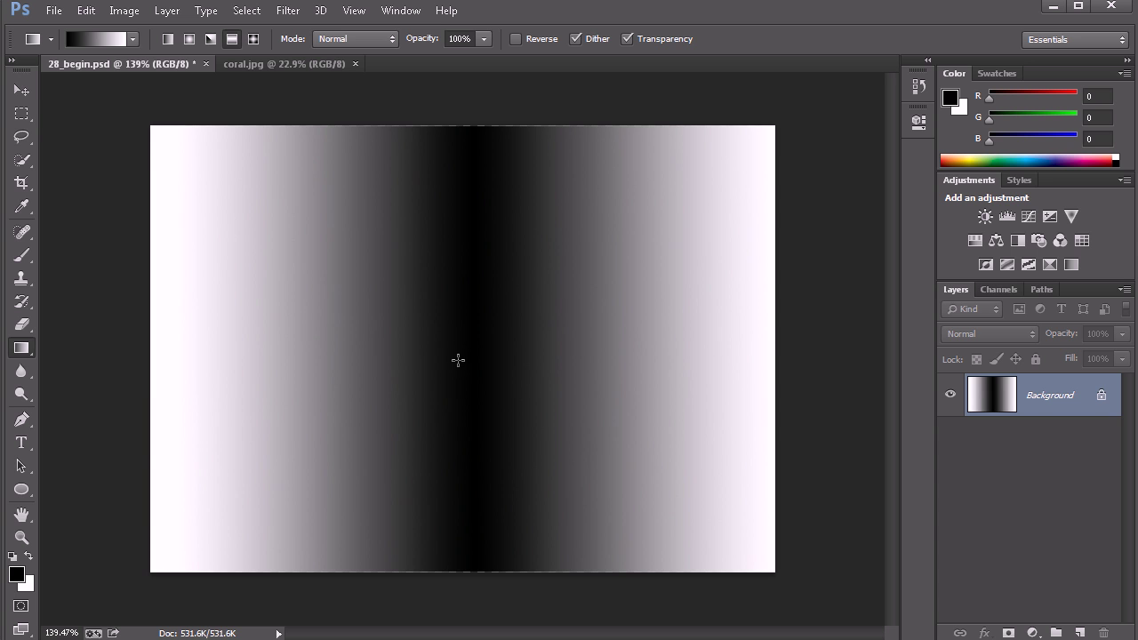
- Apply diamond gradients to the Background from the centre to the bottom edge and from the left edge across the canvas
left_click(253, 38)
left_click_drag(472, 345, 472, 573)
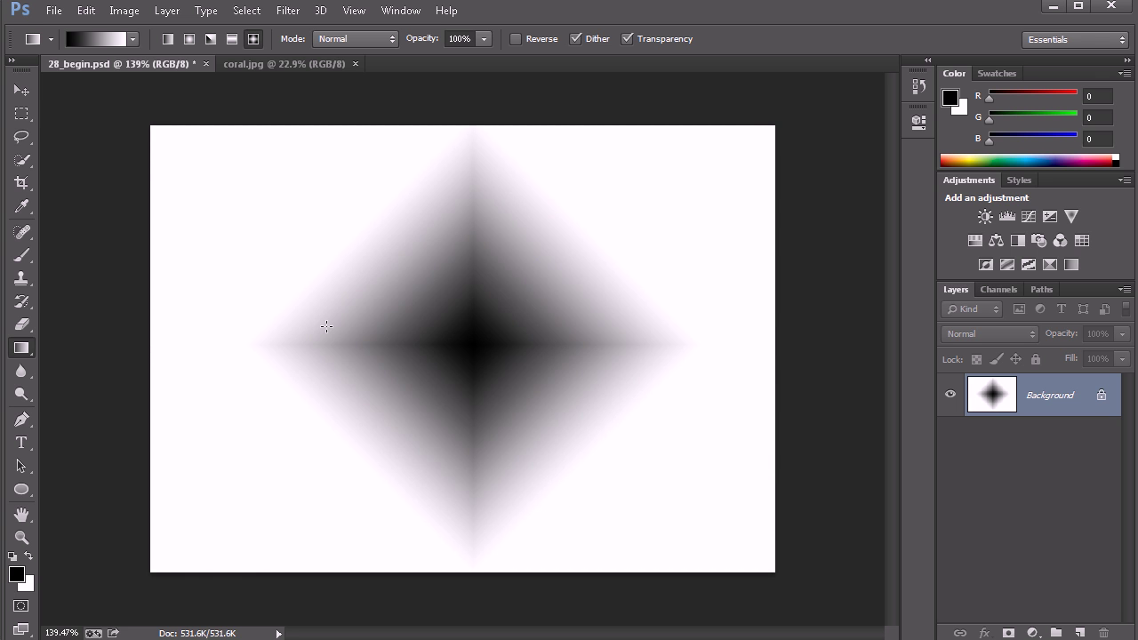
left_click_drag(151, 336, 720, 351)
left_click_drag(670, 150, 410, 563)
left_click_drag(496, 518, 752, 360)
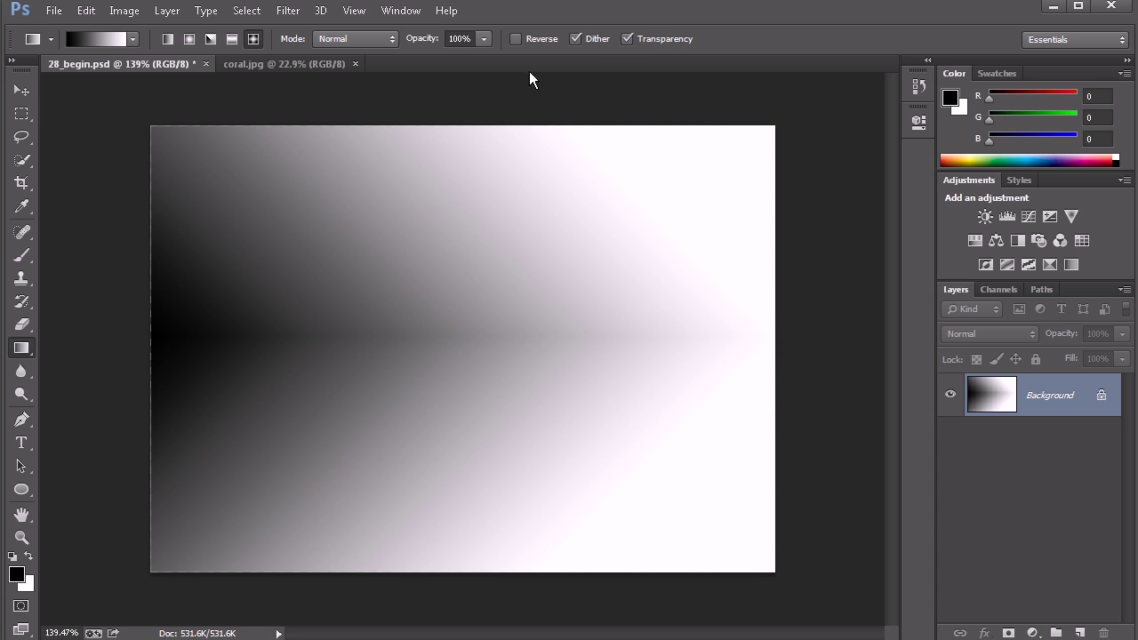
- Apply a reversed diamond gradient from the left edge to the right edge, and turn the Reverse option off again
left_click(516, 38)
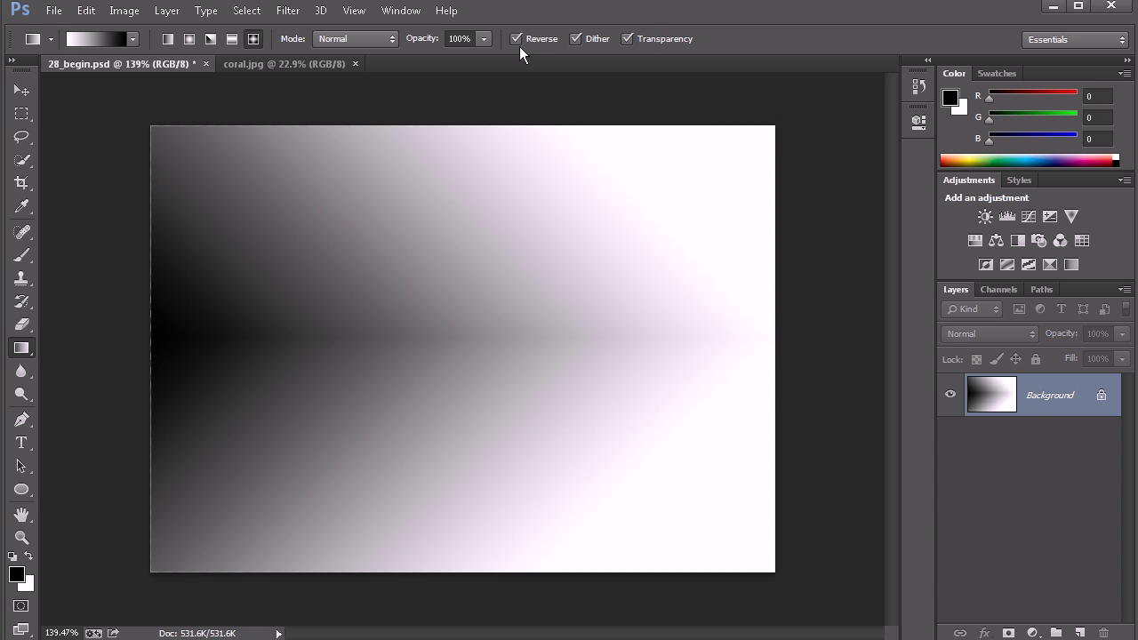
left_click_drag(150, 337, 775, 323)
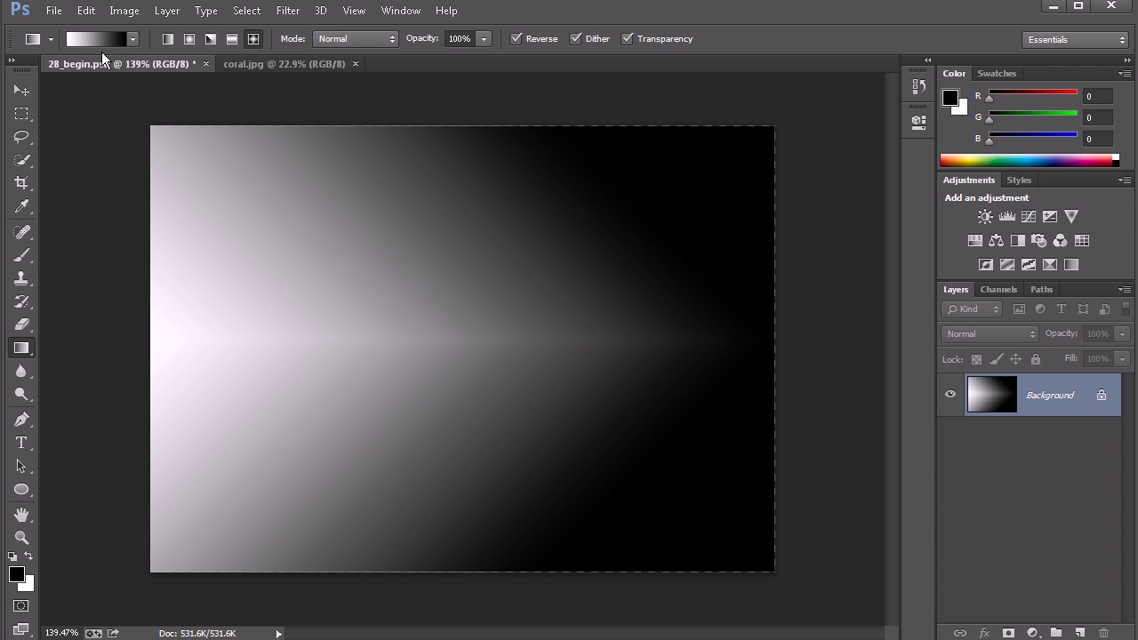
left_click(516, 40)
- Unlock the Background layer and delete its entire contents to leave it transparent
left_click_drag(1101, 397, 1103, 632)
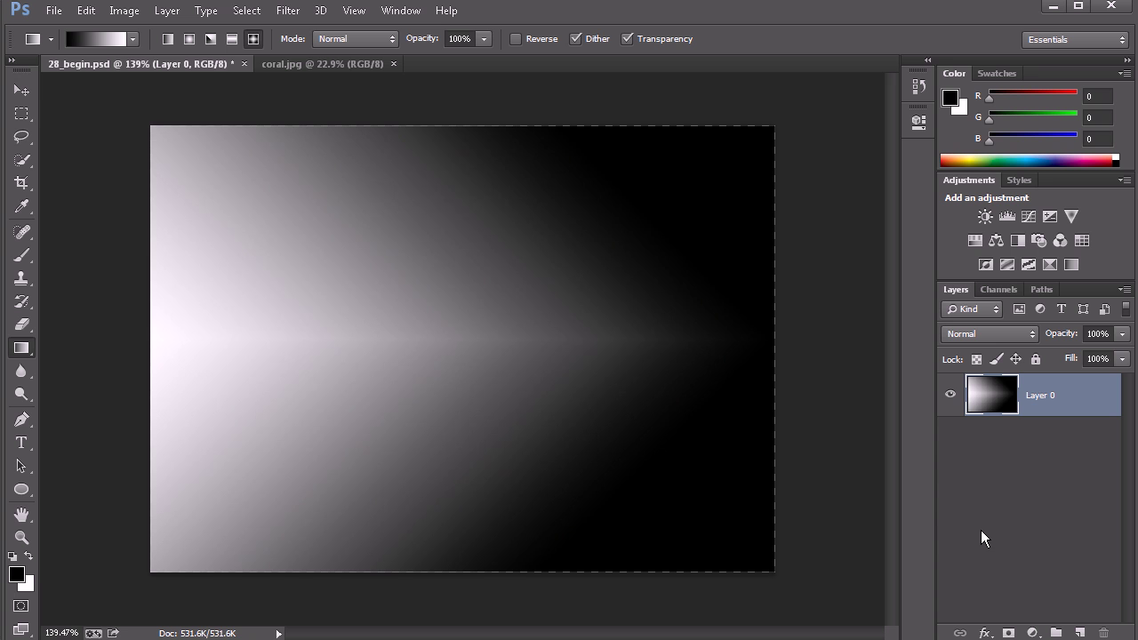
key("ctrl+a")
key("Delete")
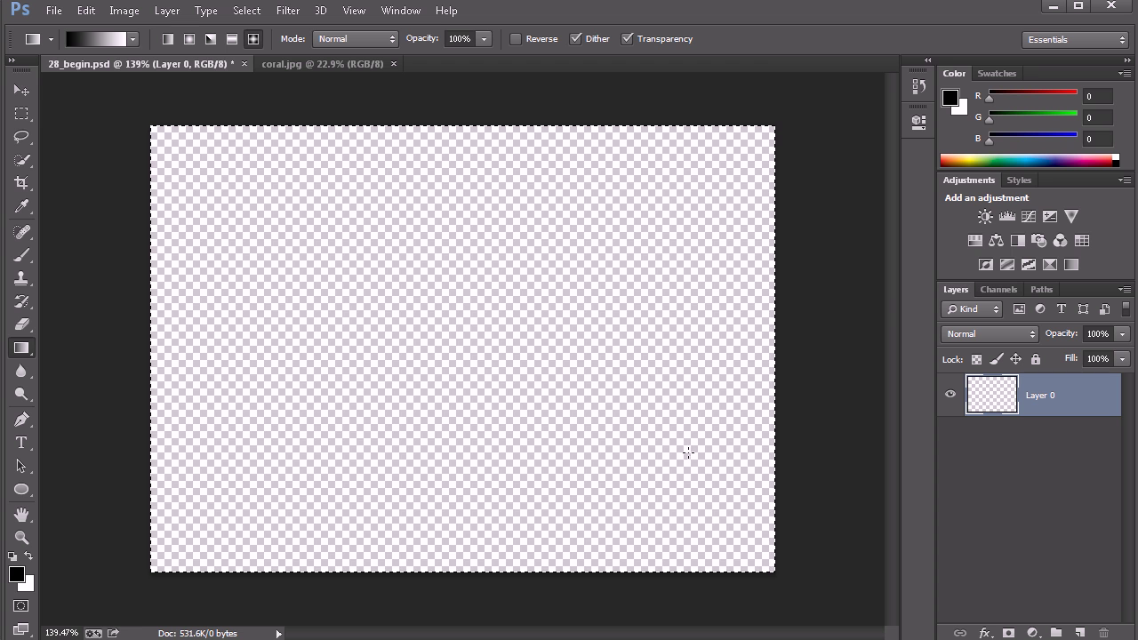
- Deselect and apply a black-to-transparent diamond gradient from the left edge to the right edge of the empty layer, and undo it
left_click(133, 38)
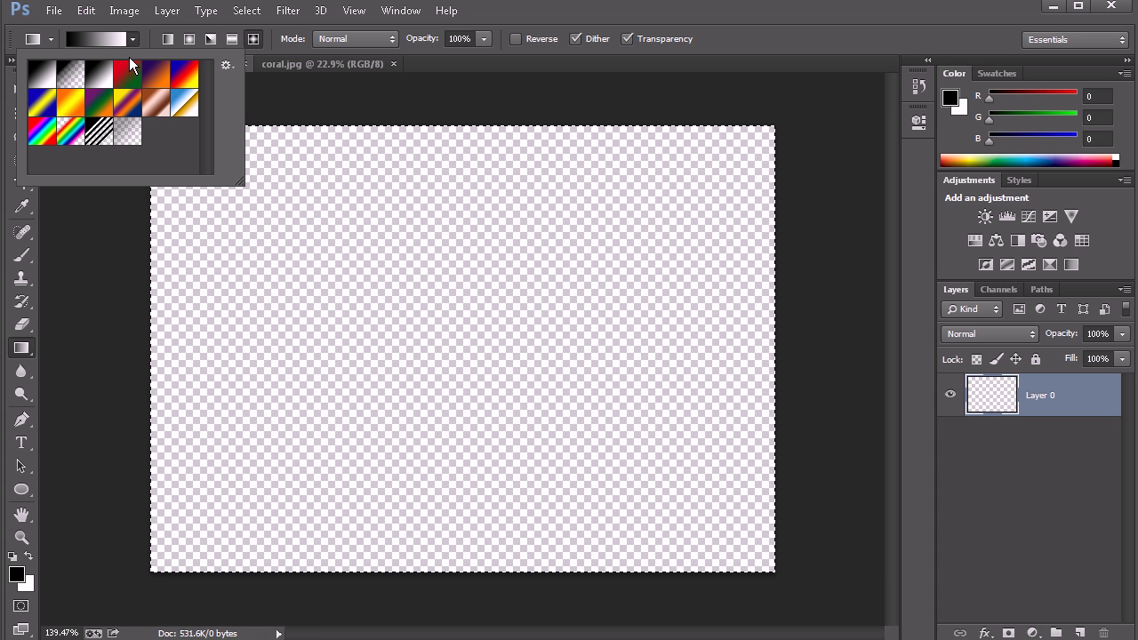
left_click(72, 76)
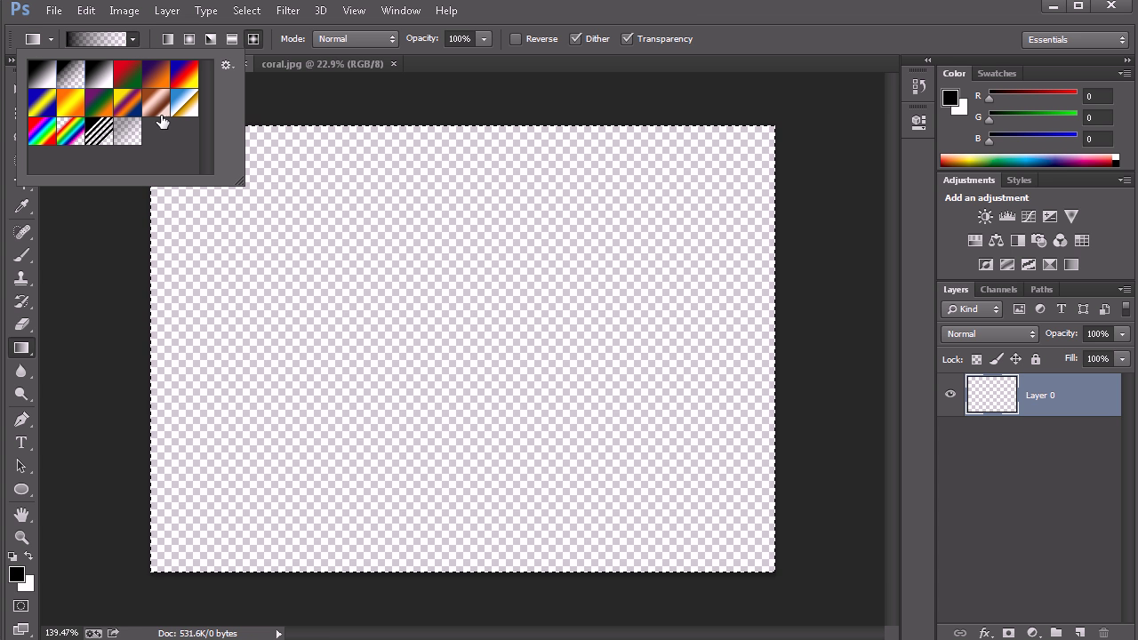
left_click(742, 43)
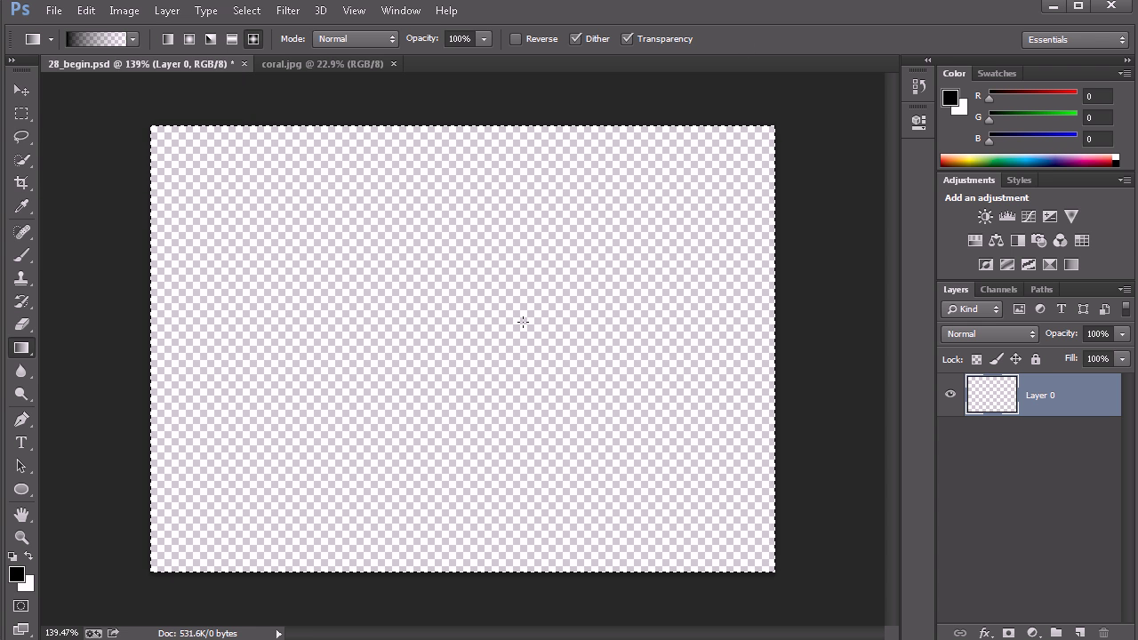
key("ctrl+d")
left_click_drag(148, 332, 773, 335)
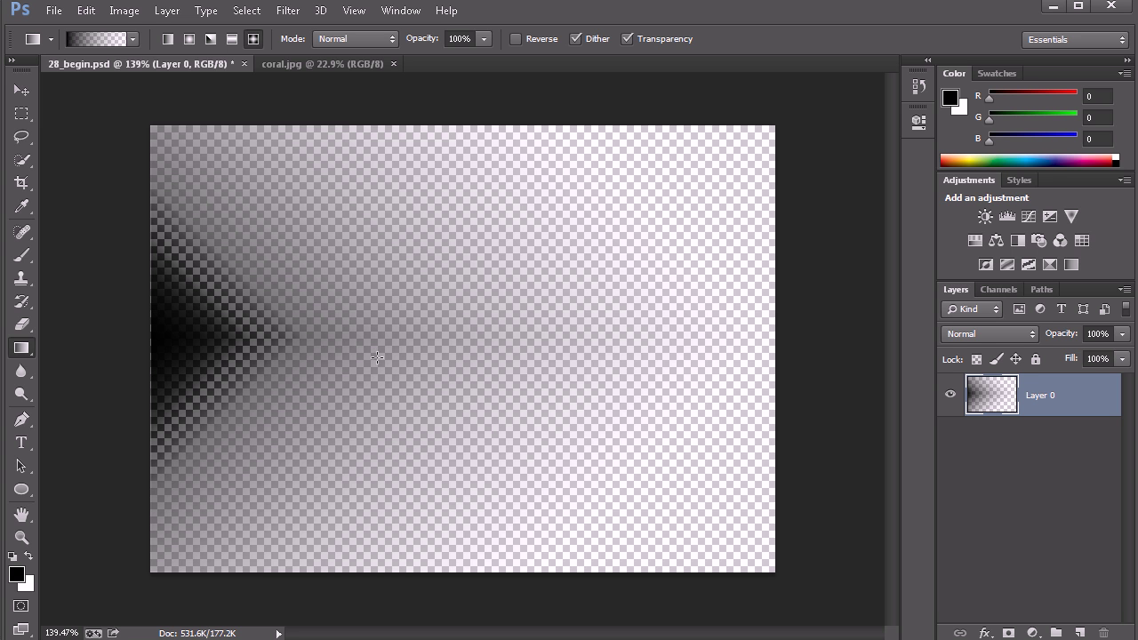
key("ctrl+z")
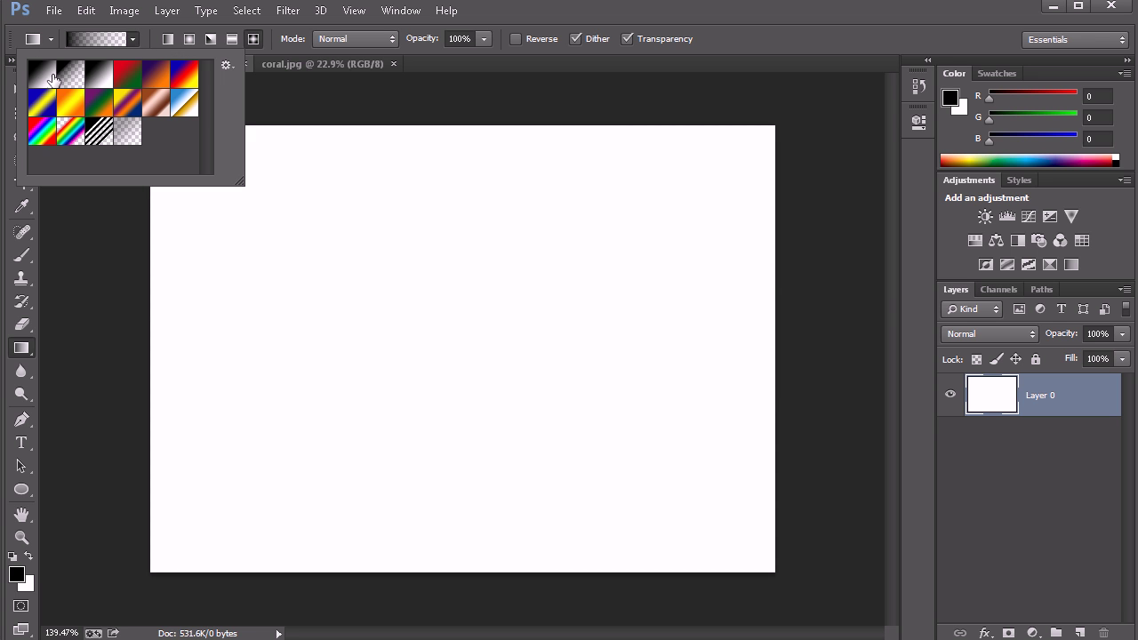
- Try several colour gradient presets and finish with the black-to-white Foreground to Background preset selected
left_click(43, 75)
left_click(128, 76)
left_click(156, 75)
left_click(184, 76)
left_click(182, 105)
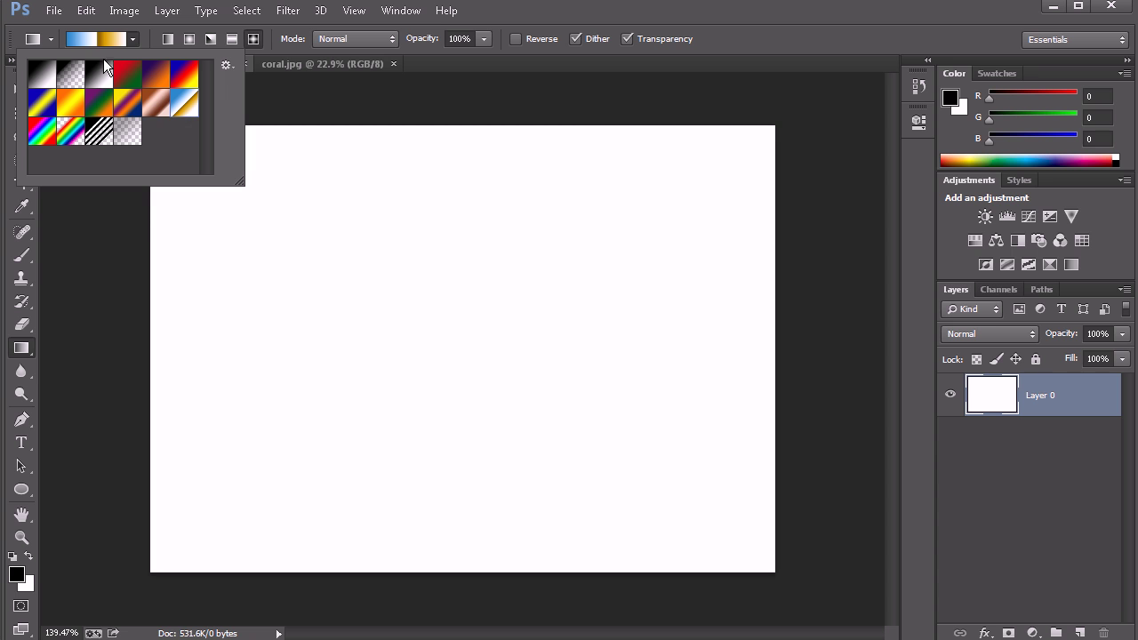
left_click(156, 105)
left_click(127, 105)
left_click(70, 103)
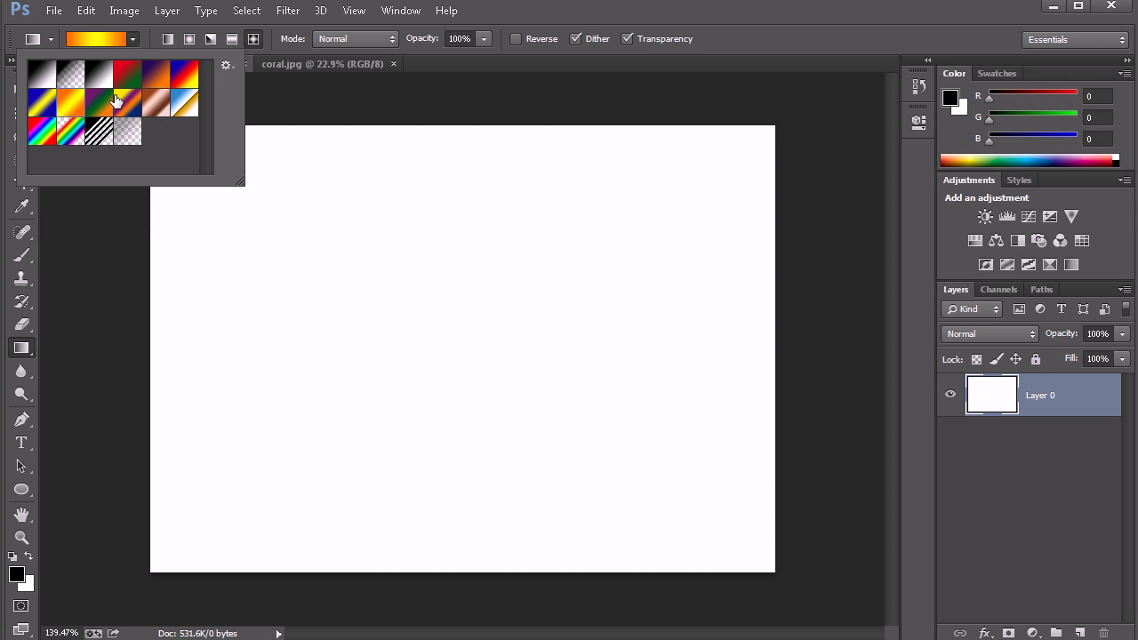
left_click(42, 75)
- Replace the gradient presets with the Color Harmonies 1 set, and reset them to the default gradients
left_click(226, 65)
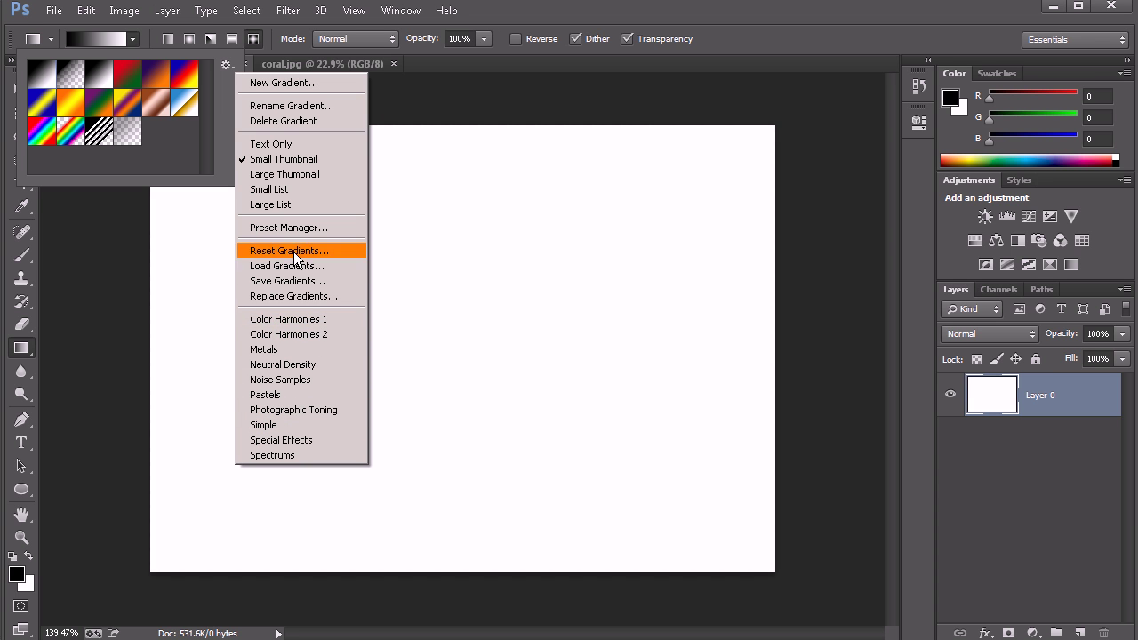
left_click(310, 322)
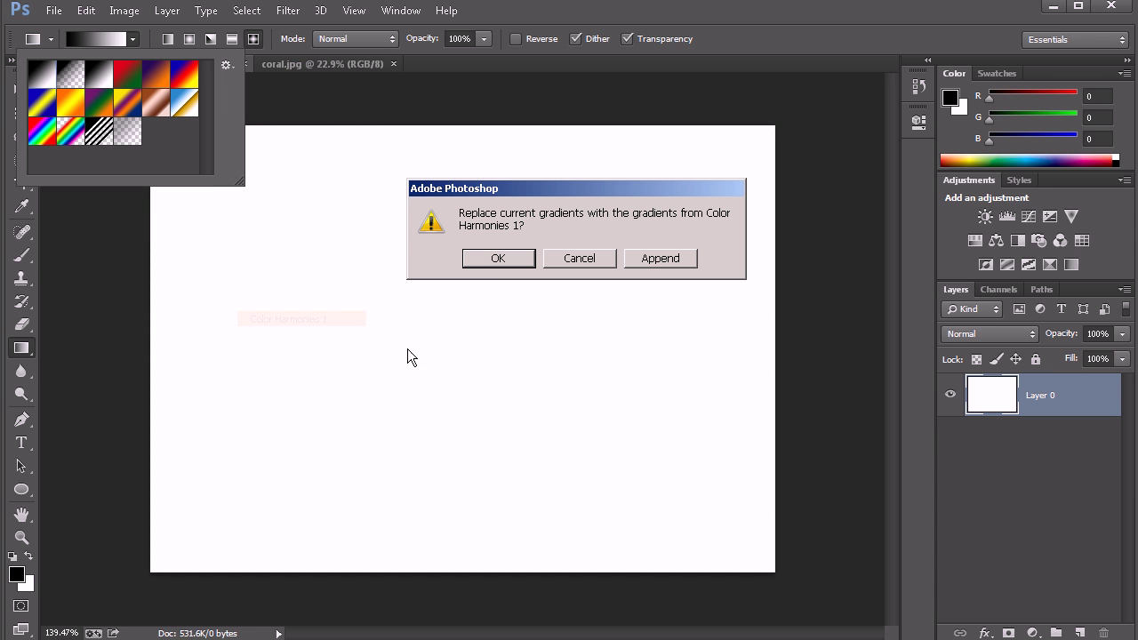
left_click(498, 258)
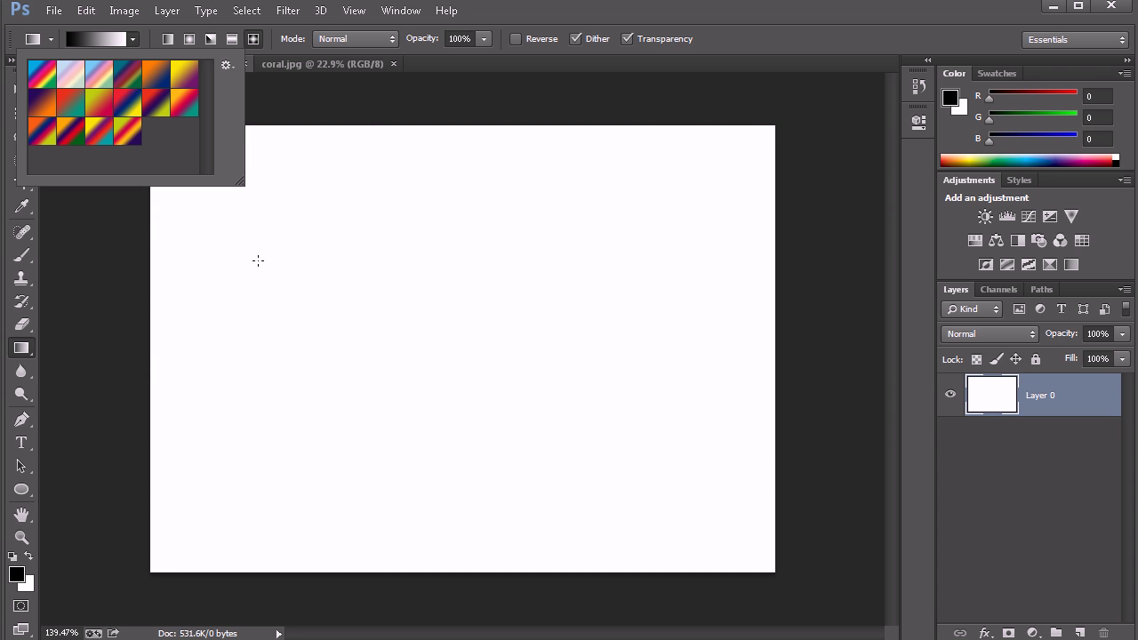
left_click(226, 66)
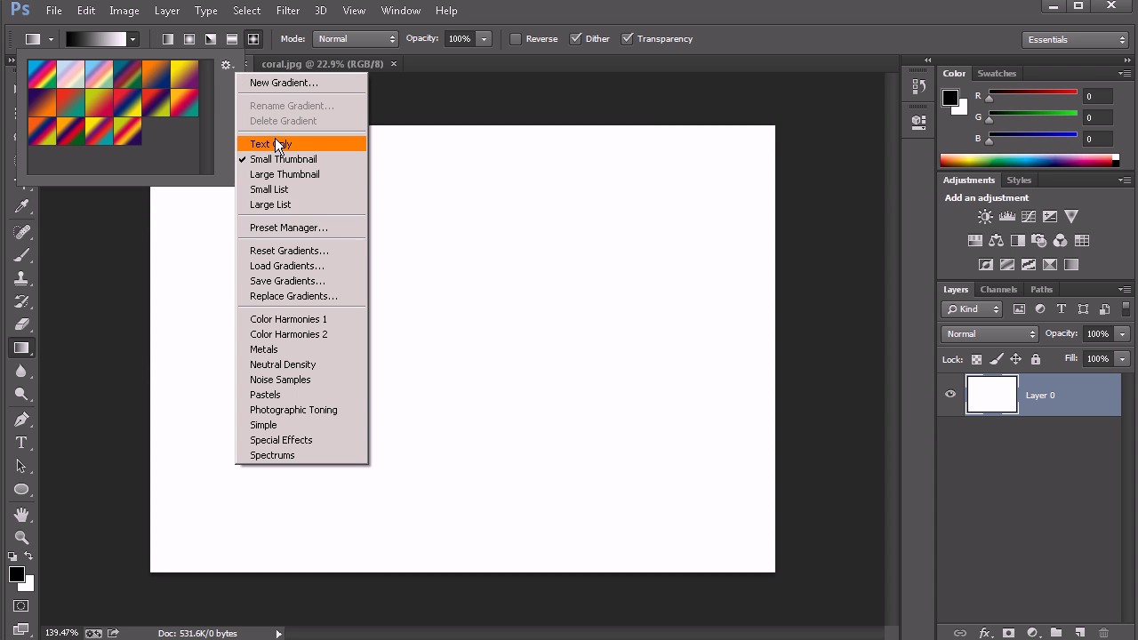
left_click(302, 251)
left_click(503, 257)
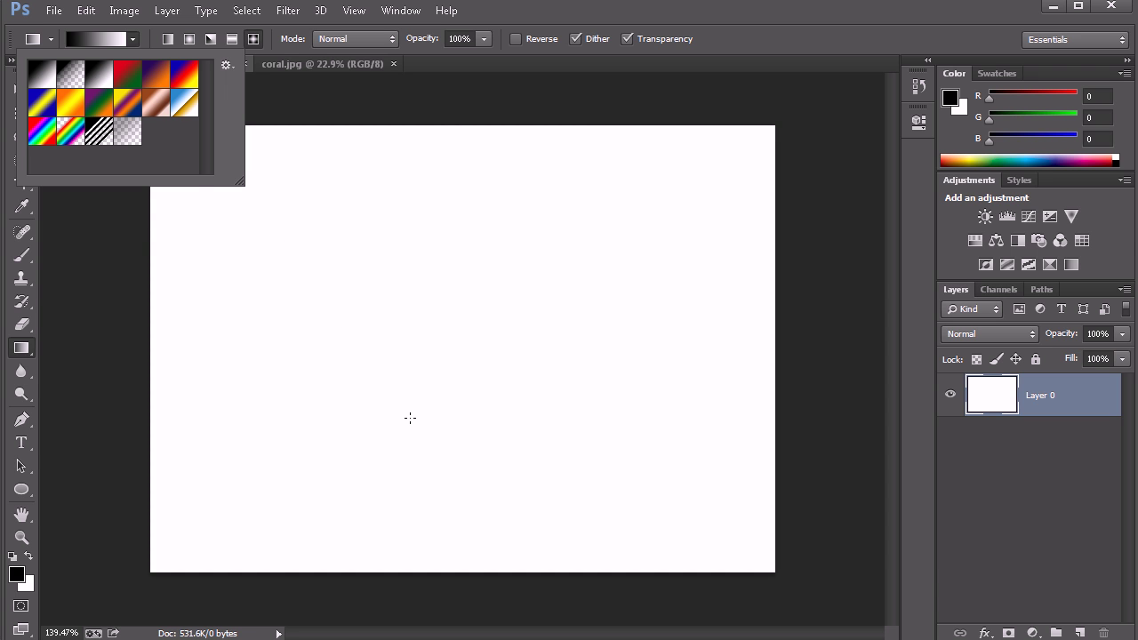
left_click(124, 45)
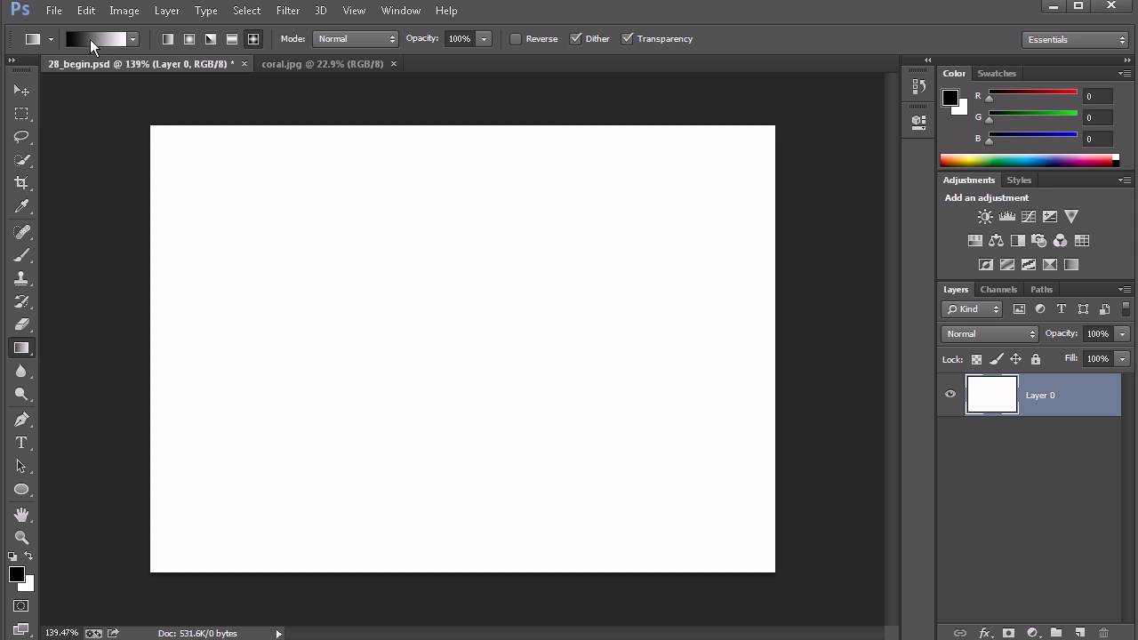
- Examine the presets, preset library options and gradient stops in the Gradient Editor, leaving the gradient unedited
left_click(96, 40)
left_click_drag(377, 115, 567, 124)
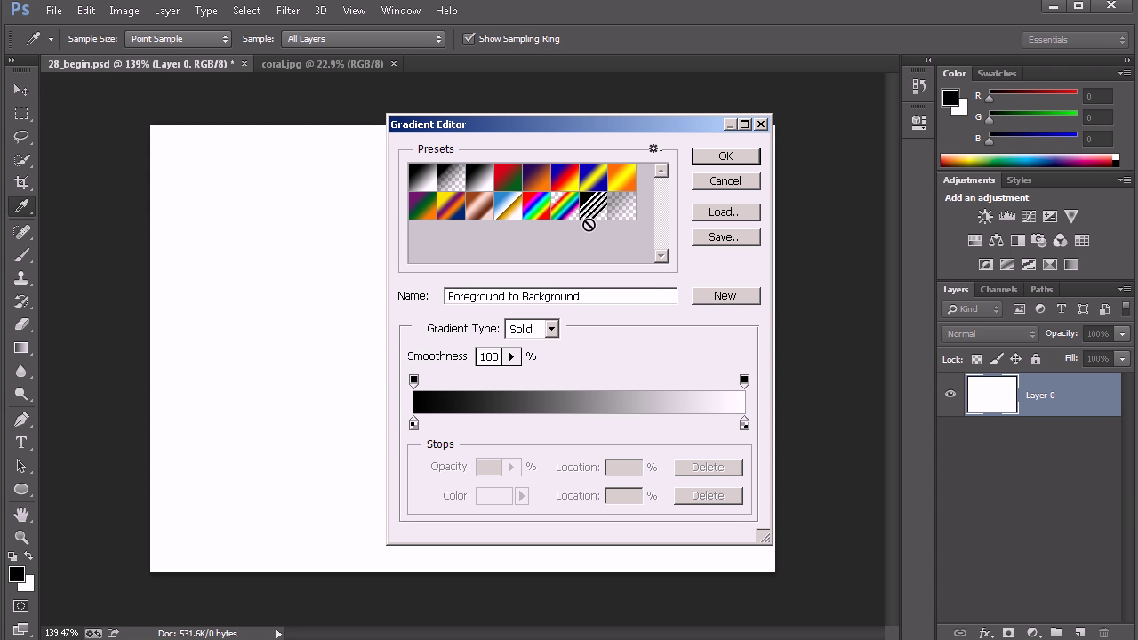
left_click(653, 149)
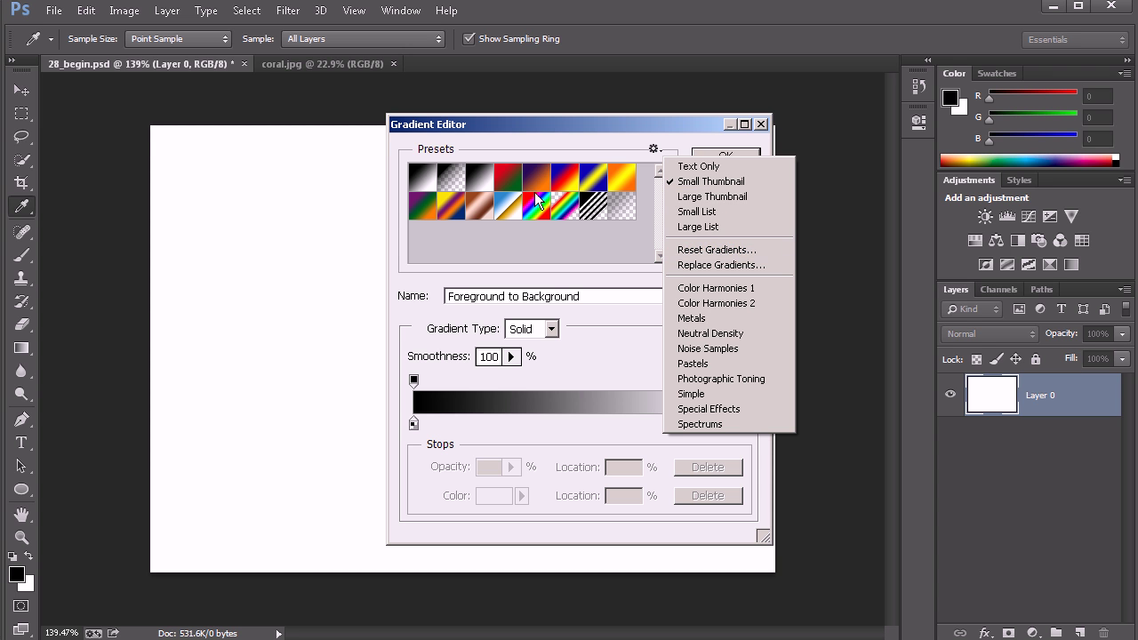
left_click(581, 150)
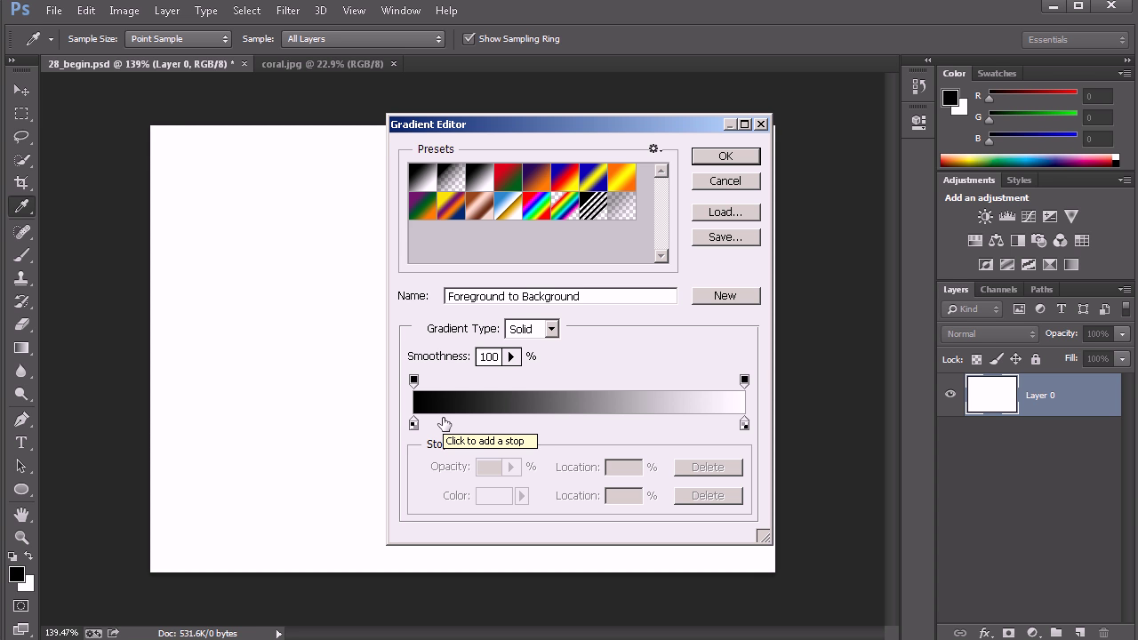
left_click(730, 181)
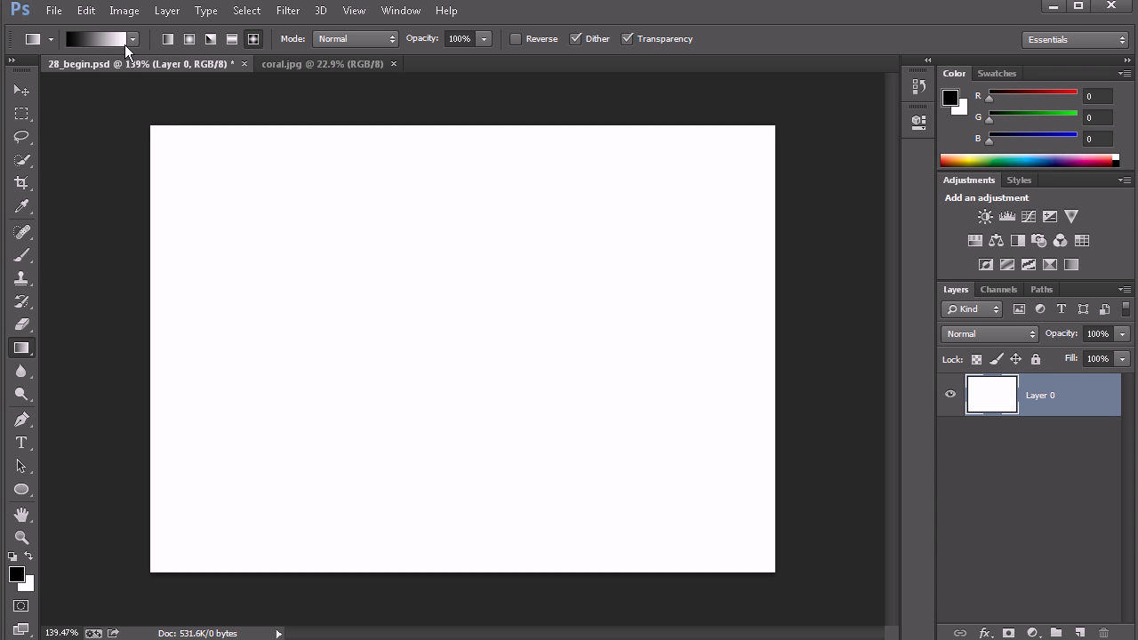
- Set the foreground colour to bright red, RGB 243, 3, 3
left_click(16, 575)
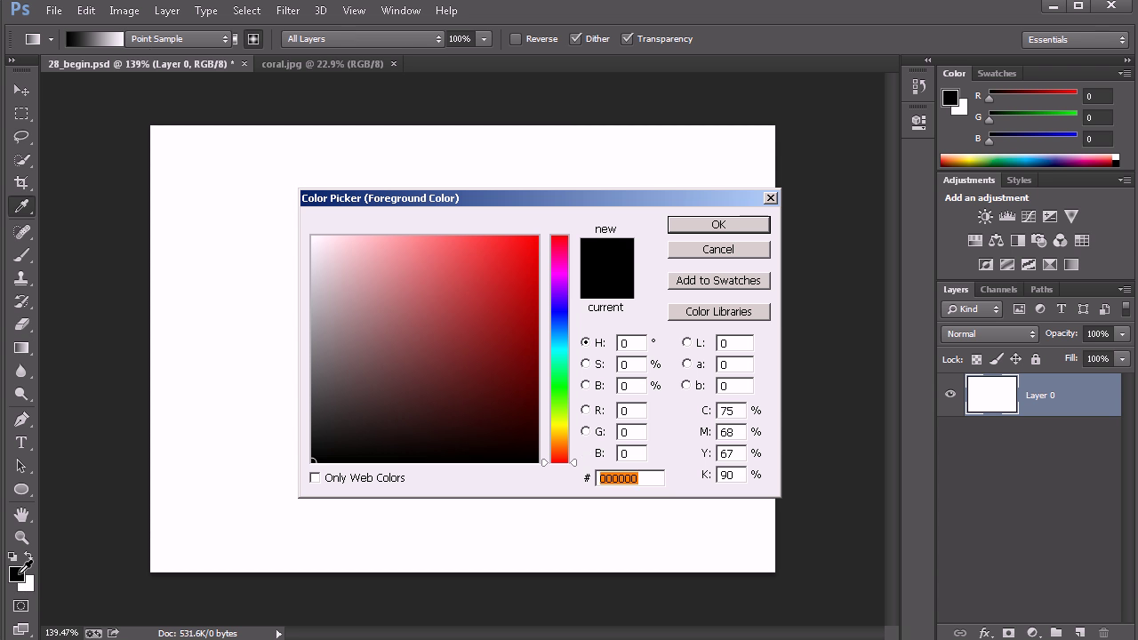
left_click(534, 246)
left_click(699, 225)
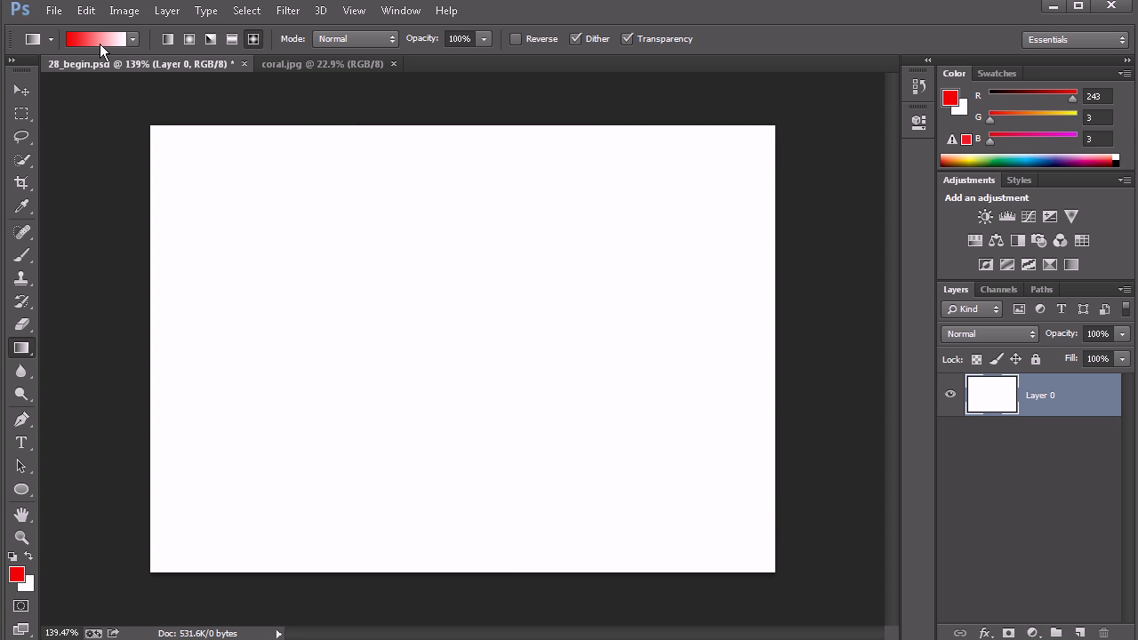
- Set the foreground colour to black, RGB 0, 0, 0
left_click(17, 575)
left_click_drag(311, 449, 303, 481)
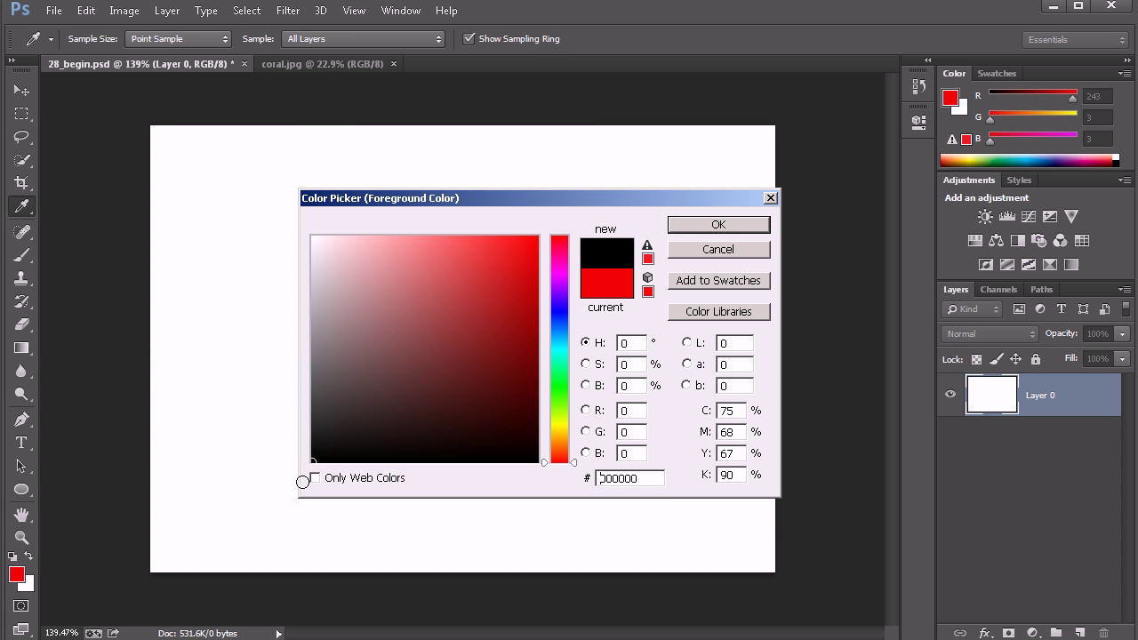
left_click(690, 225)
- Open the current gradient in the Gradient Editor and name it "demo gradient"
left_click(89, 39)
left_click_drag(587, 123, 596, 120)
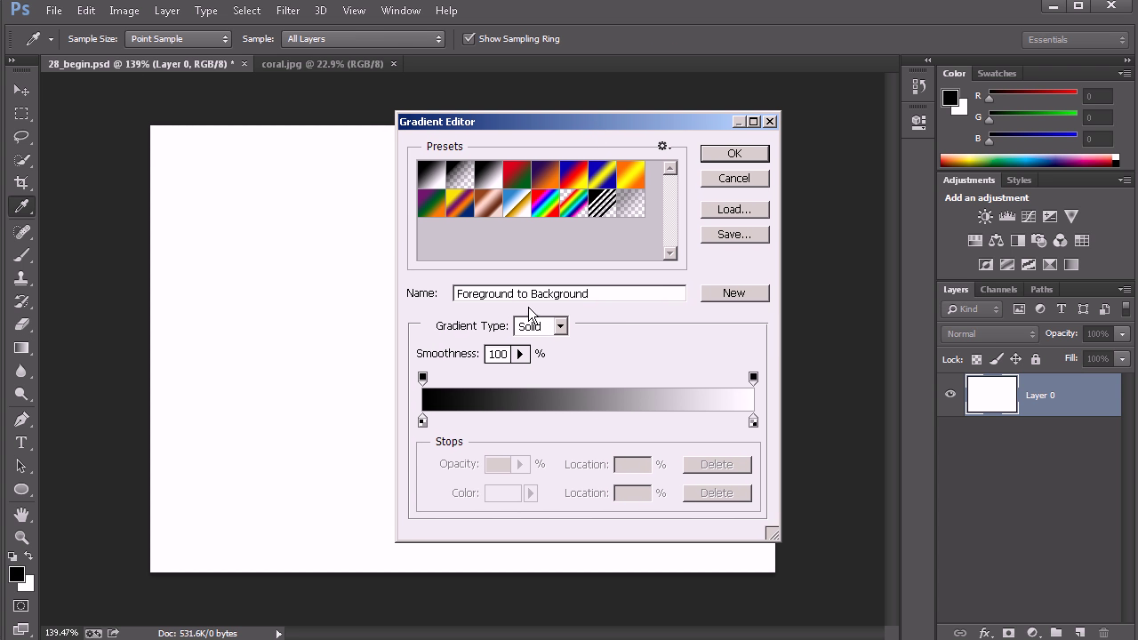
left_click_drag(602, 294, 453, 304)
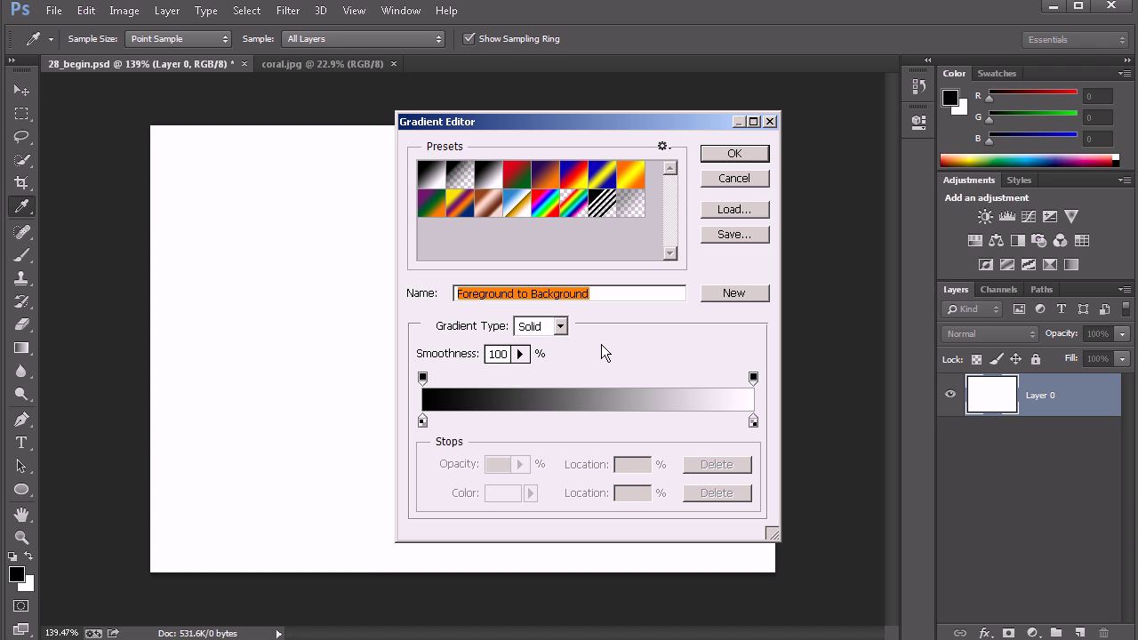
type("demo gradient")
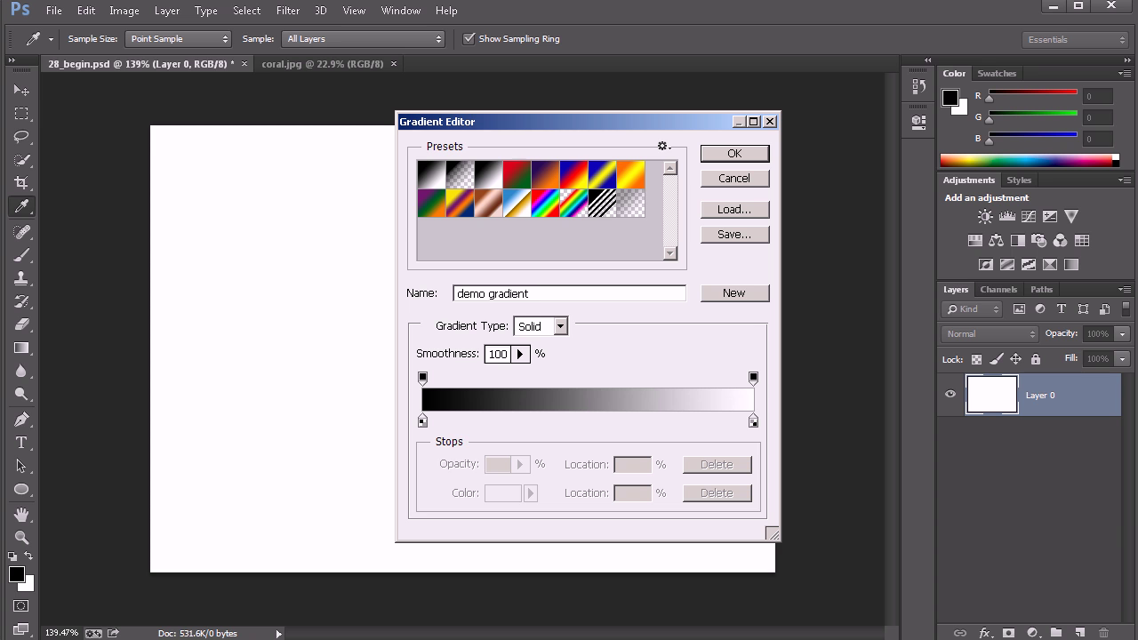
- Try the Noise gradient type, randomize its colours several times, and switch the type back to Solid
left_click(560, 328)
left_click(549, 358)
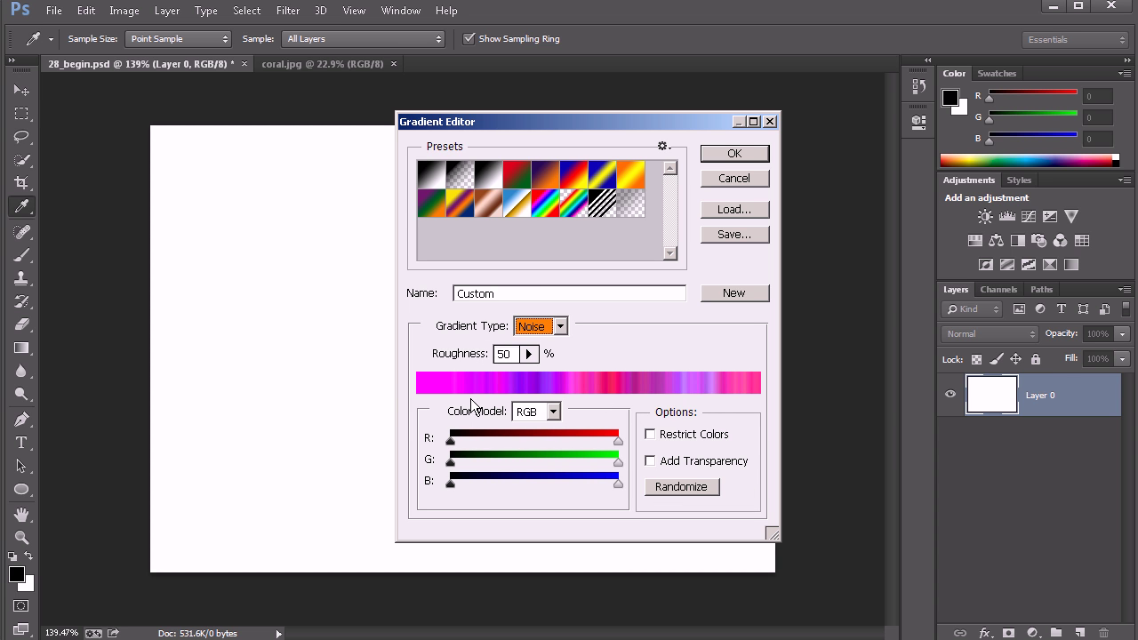
left_click(688, 486)
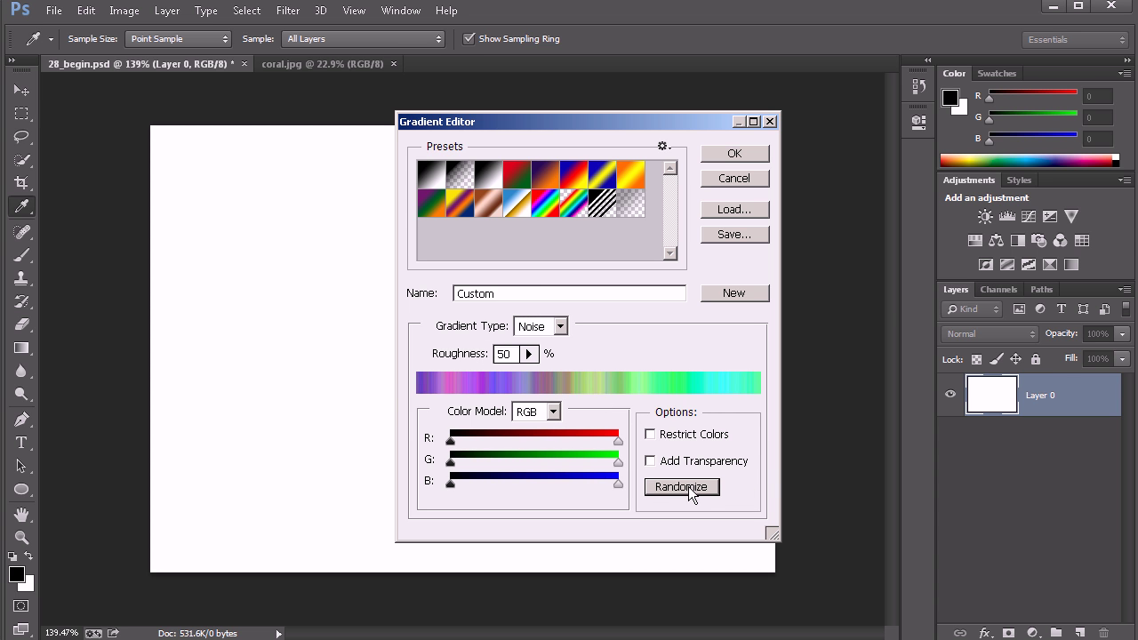
left_click(680, 488)
left_click(659, 487)
left_click(682, 486)
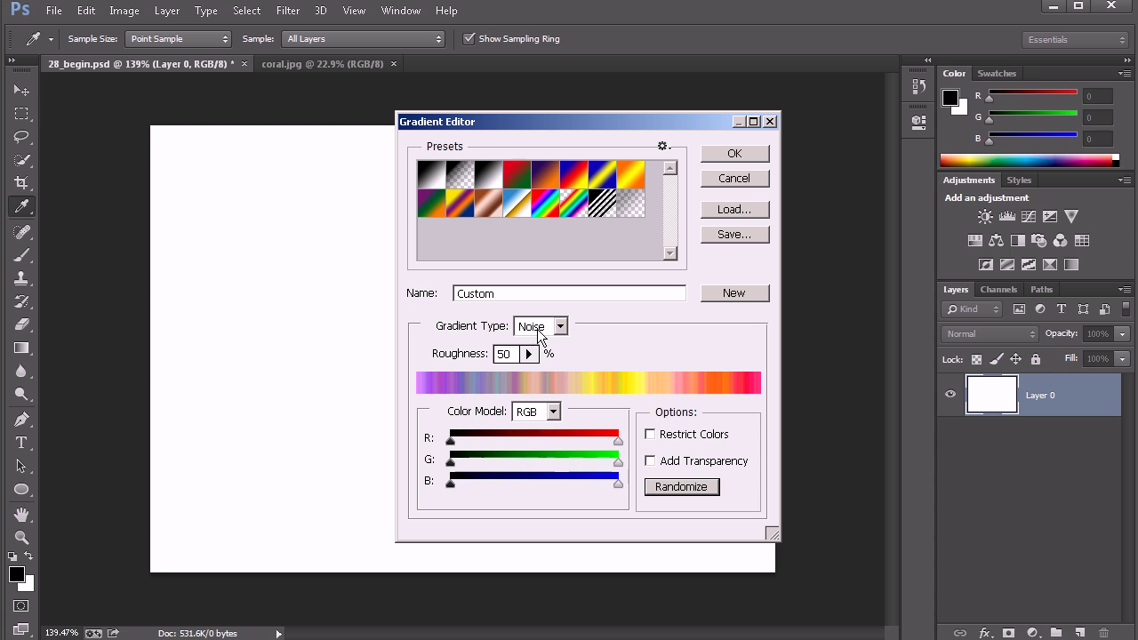
left_click(560, 327)
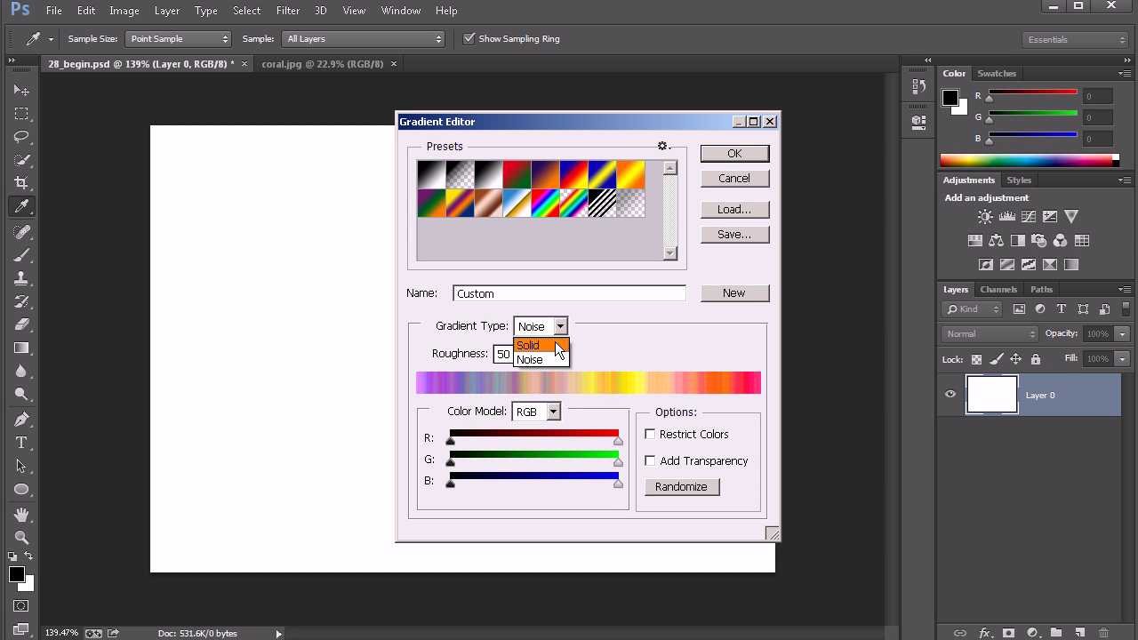
left_click(557, 340)
left_click_drag(627, 123, 622, 118)
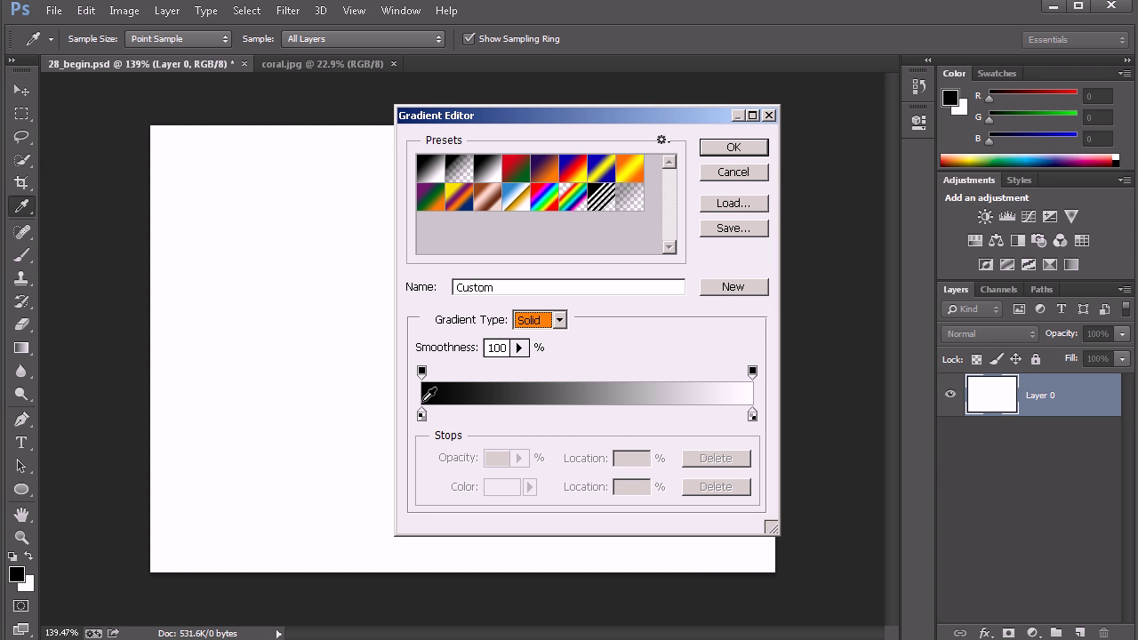
- Change the white colour stop at the gradient's 100% end to light blue
left_click(422, 416)
left_click(421, 415)
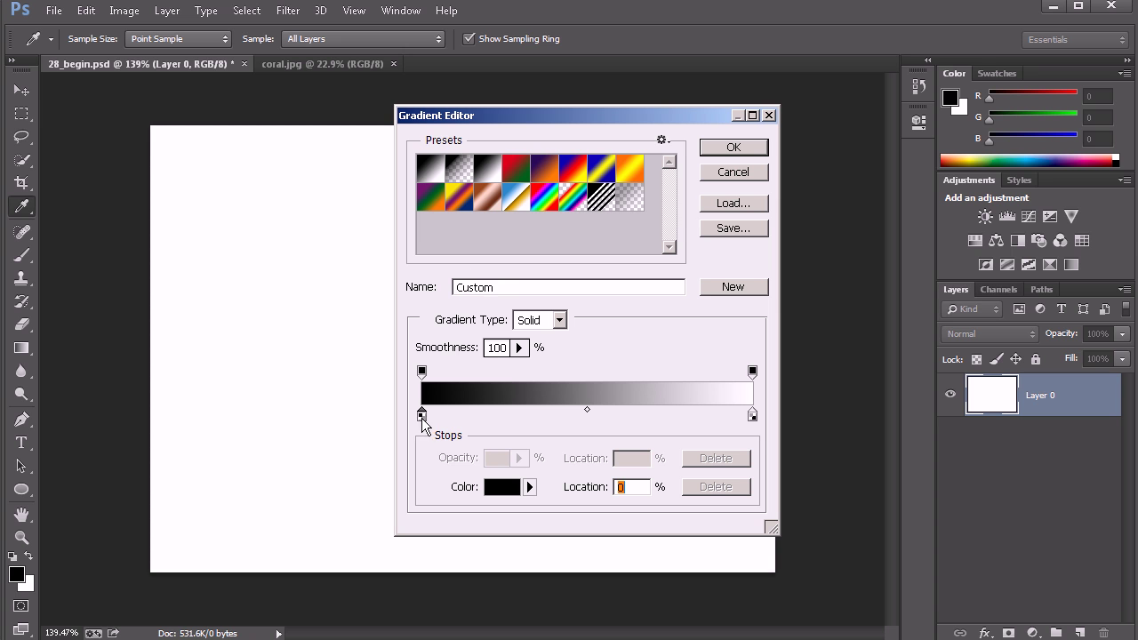
left_click_drag(752, 415, 757, 416)
left_click(503, 488)
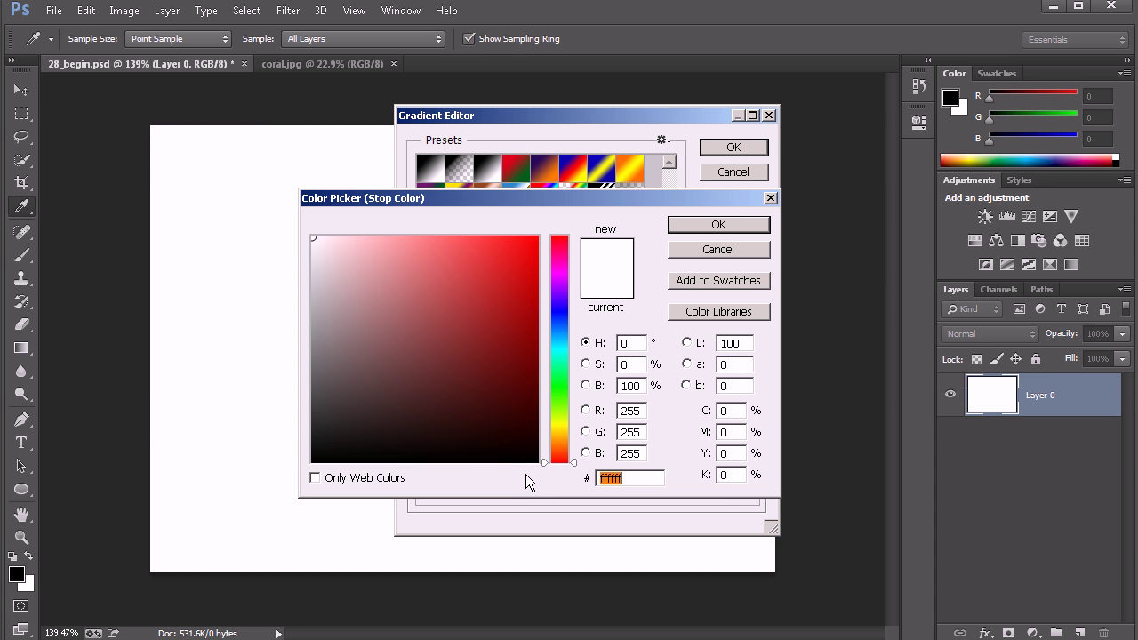
left_click(558, 331)
left_click_drag(439, 272, 406, 242)
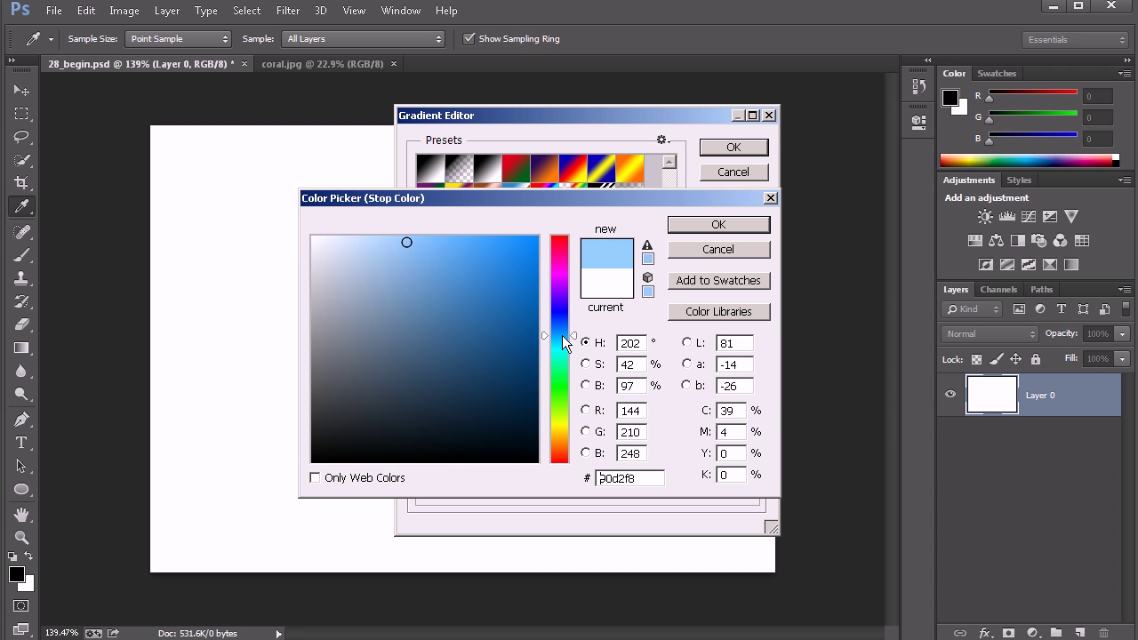
left_click(562, 339)
left_click(716, 223)
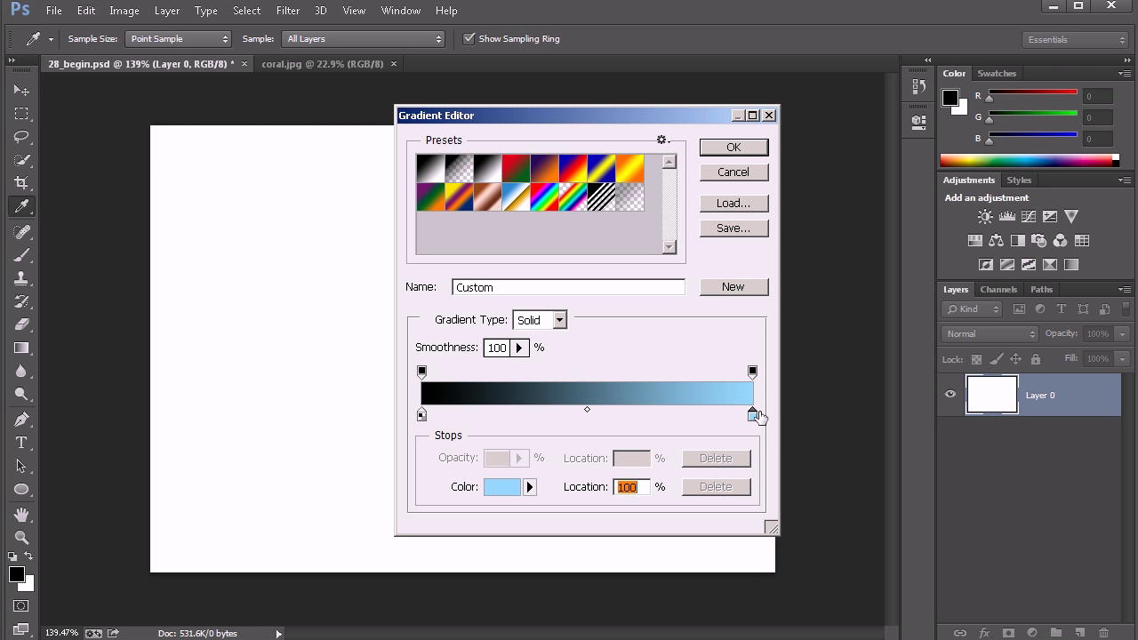
- Try the colour midpoint between the black and light-blue stops at 25%, 94% and 53%, and set it back to 50%
left_click(421, 414)
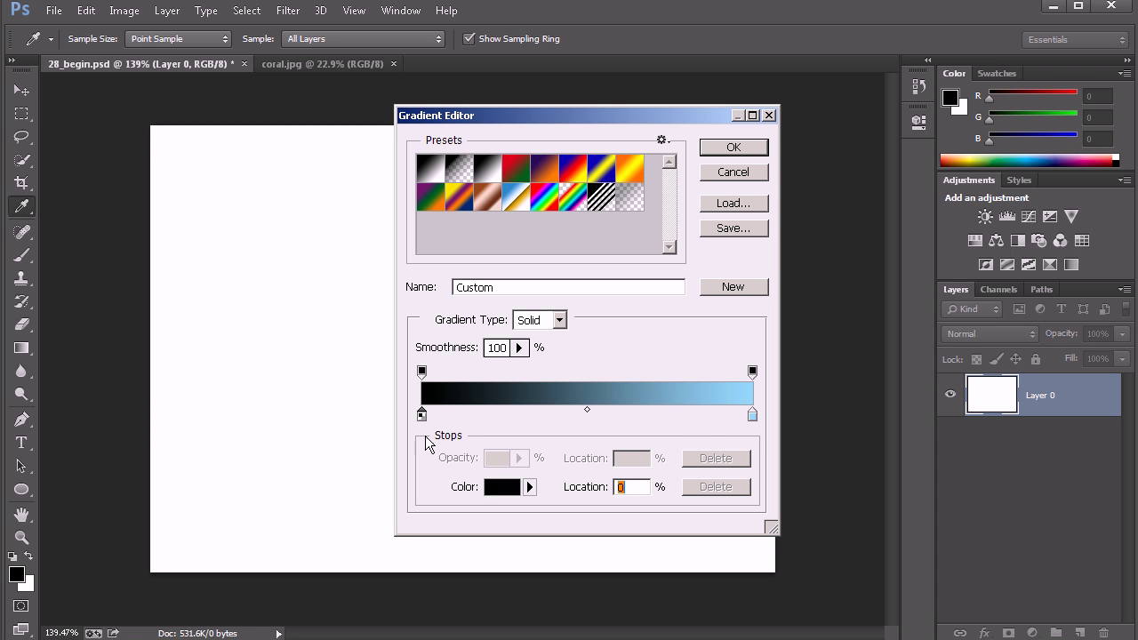
left_click(754, 416)
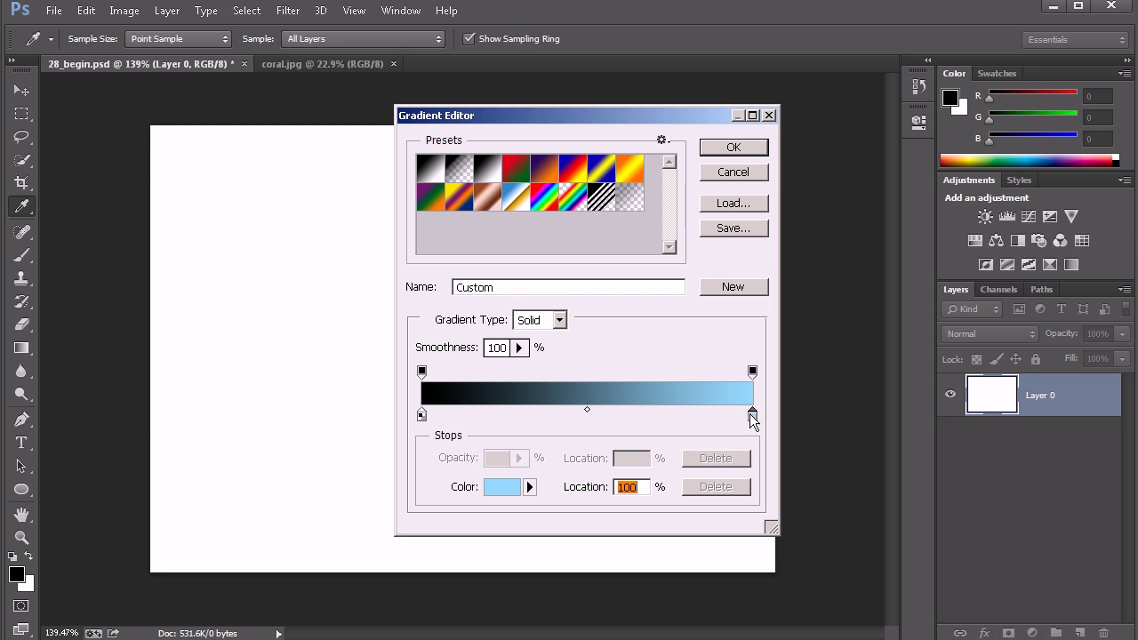
mouse_move(751, 417)
left_mouse_down()
mouse_move(612, 416)
mouse_move(754, 414)
left_mouse_up()
left_click(587, 410)
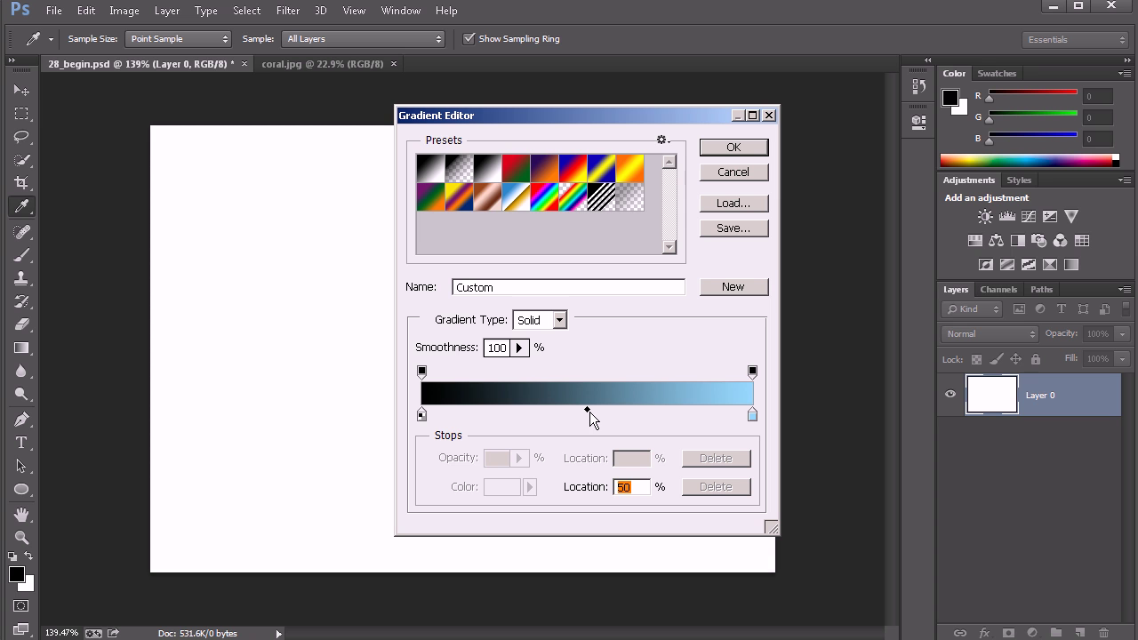
left_click_drag(587, 410, 508, 410)
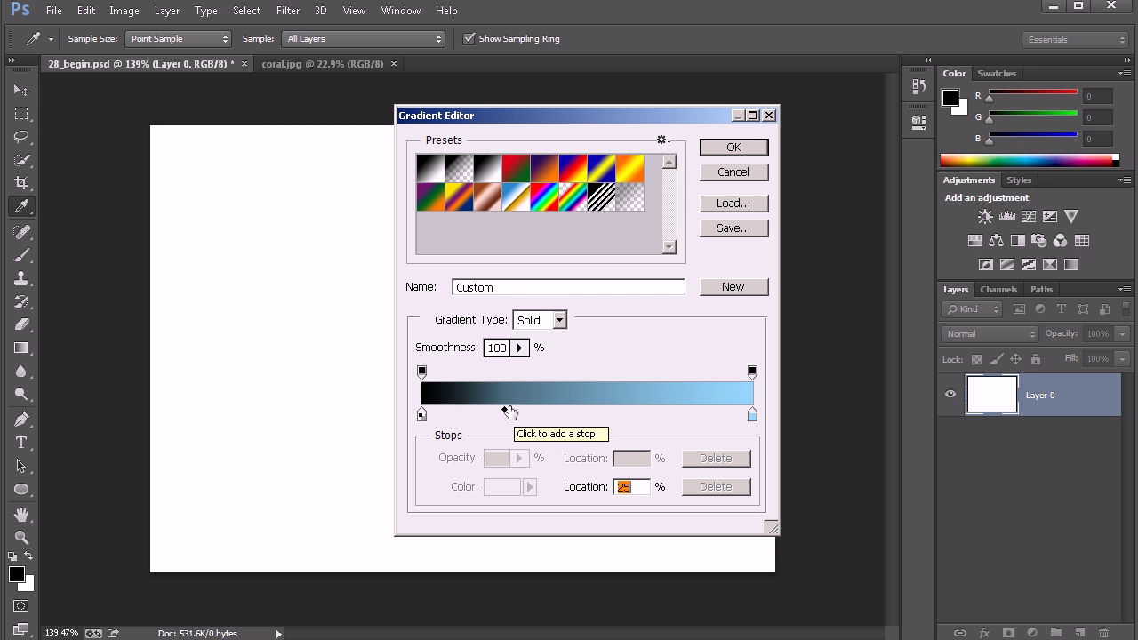
left_click_drag(505, 411, 732, 411)
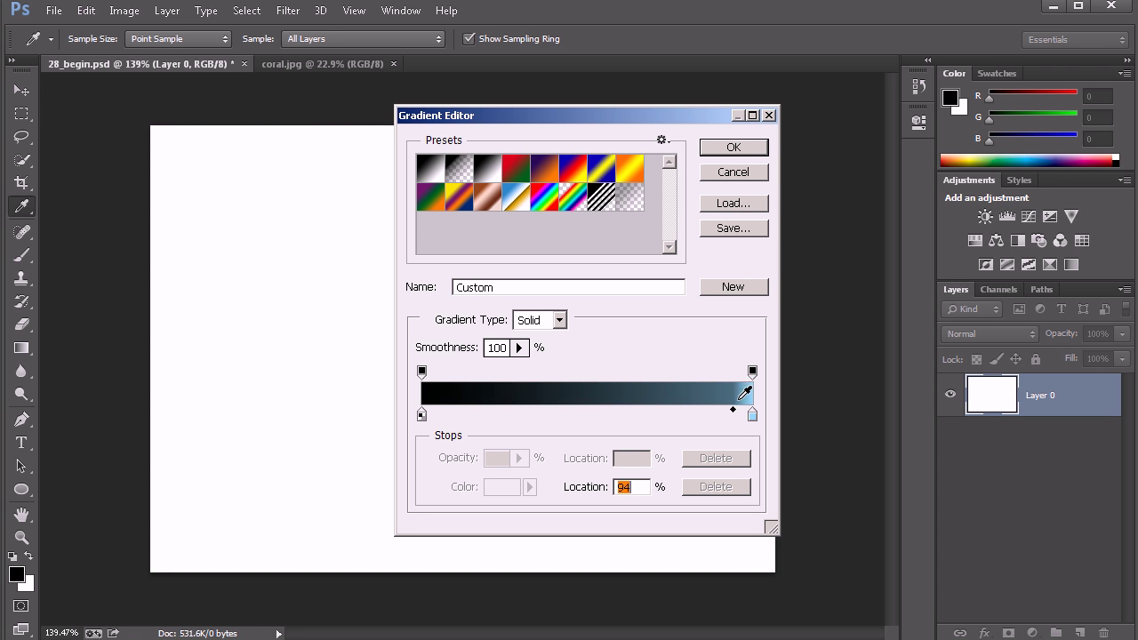
left_click_drag(733, 410, 597, 409)
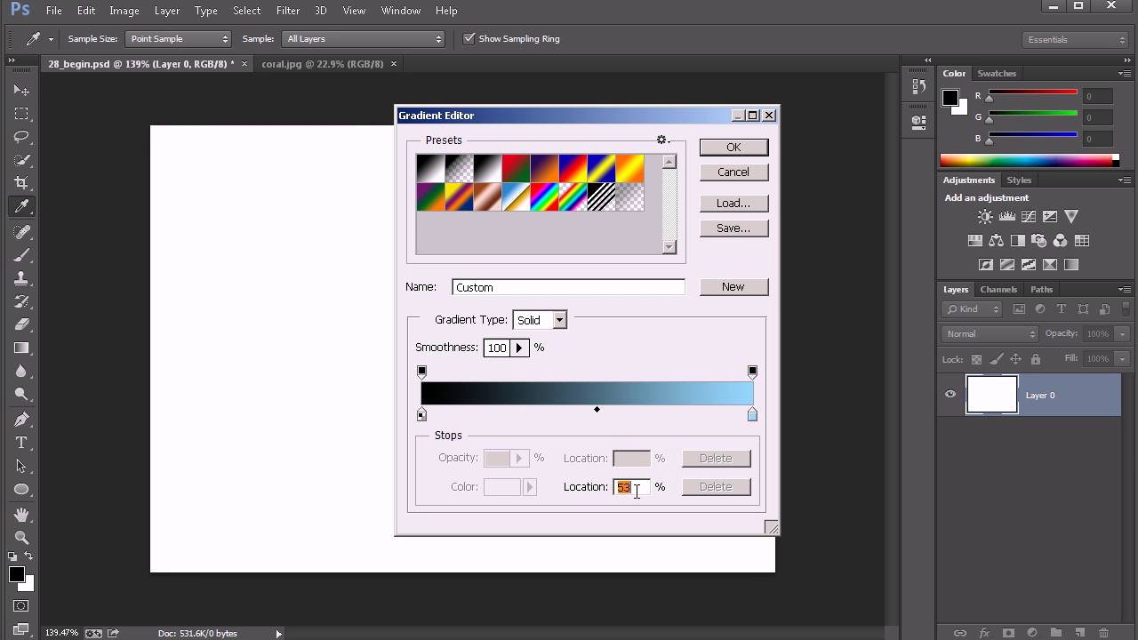
type("50")
- Add two light-blue colour stops along the gradient, move the first to 34%, and remove the second
left_click(527, 416)
left_click(668, 416)
left_click_drag(526, 414, 535, 416)
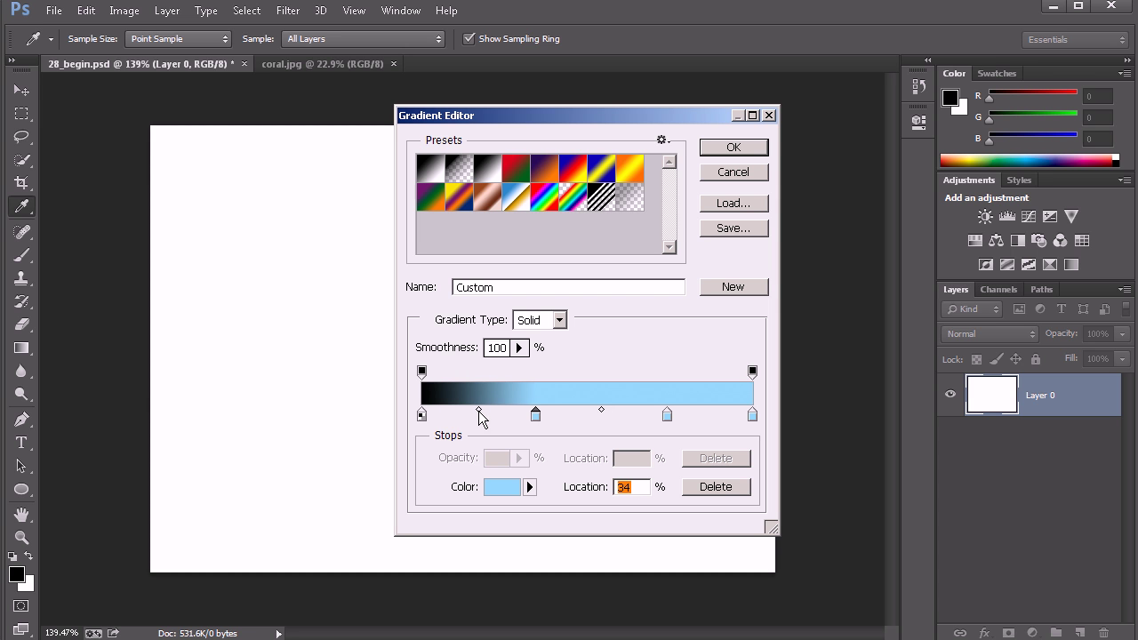
left_click(667, 415)
left_click_drag(668, 417, 667, 436)
- Rearrange the colour stops so light blue sits at 0% and 100% and black sits at 50%
left_click_drag(536, 417, 596, 416)
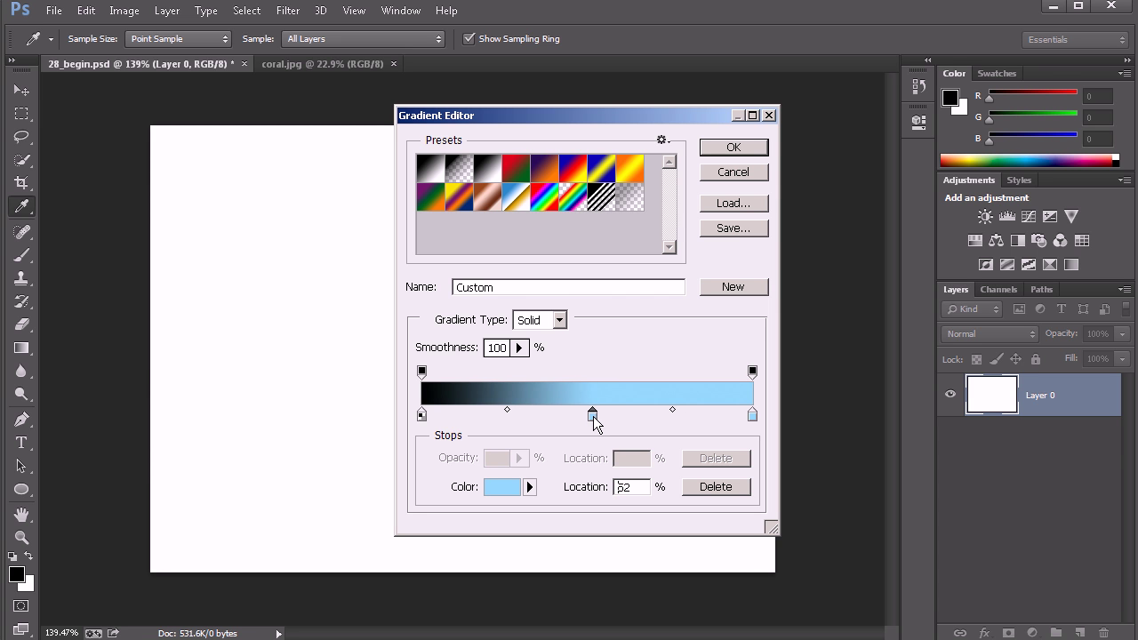
left_click(594, 418)
mouse_move(593, 416)
left_mouse_down()
mouse_move(427, 416)
mouse_move(594, 416)
left_mouse_up()
left_click_drag(479, 419, 422, 414)
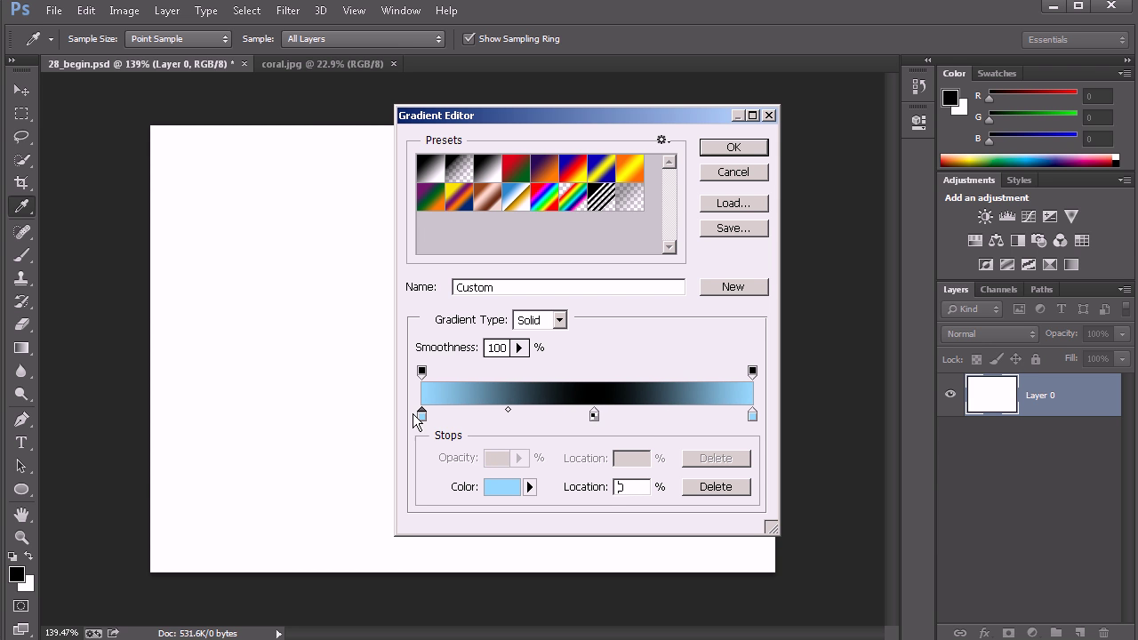
left_click_drag(594, 416, 588, 415)
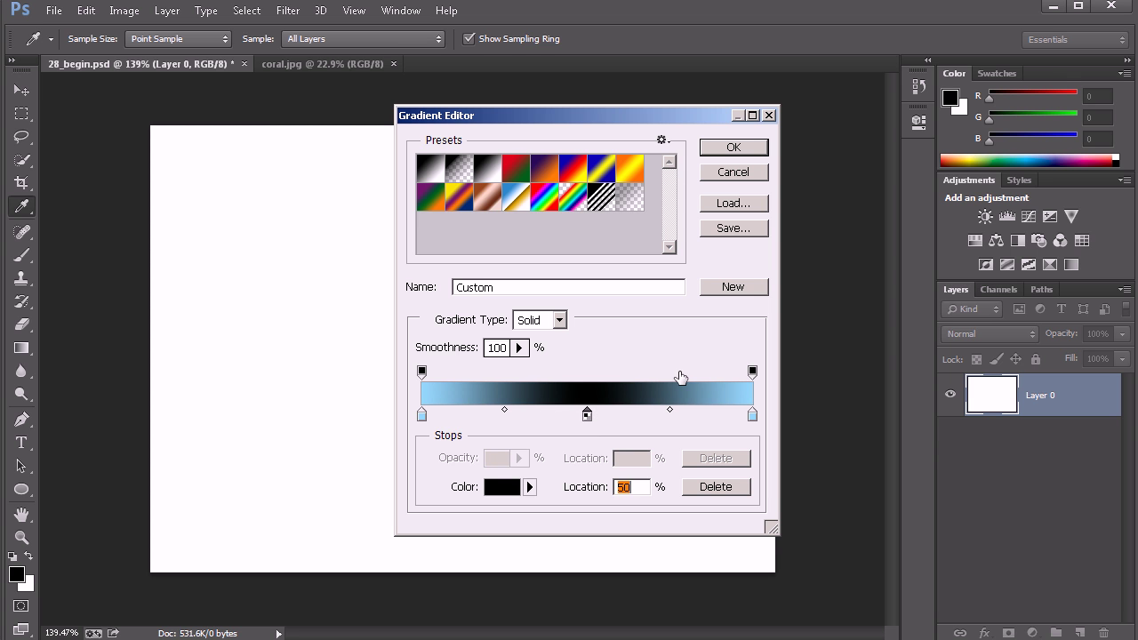
- Change the black middle colour stop to a bright yellow-orange
left_click(509, 494)
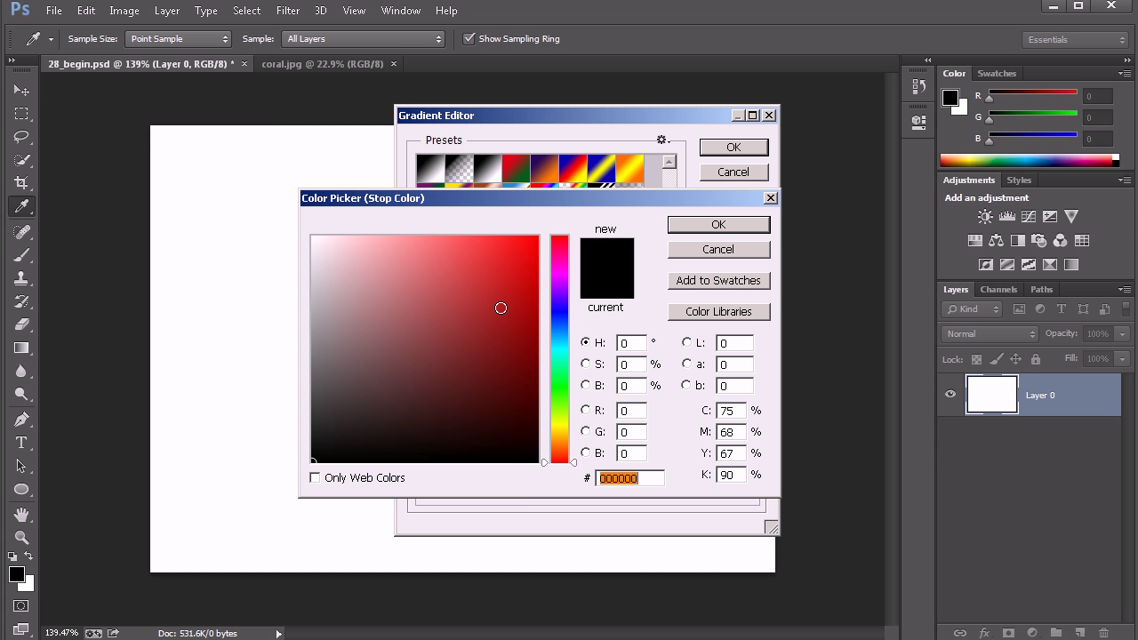
left_click_drag(564, 419, 565, 436)
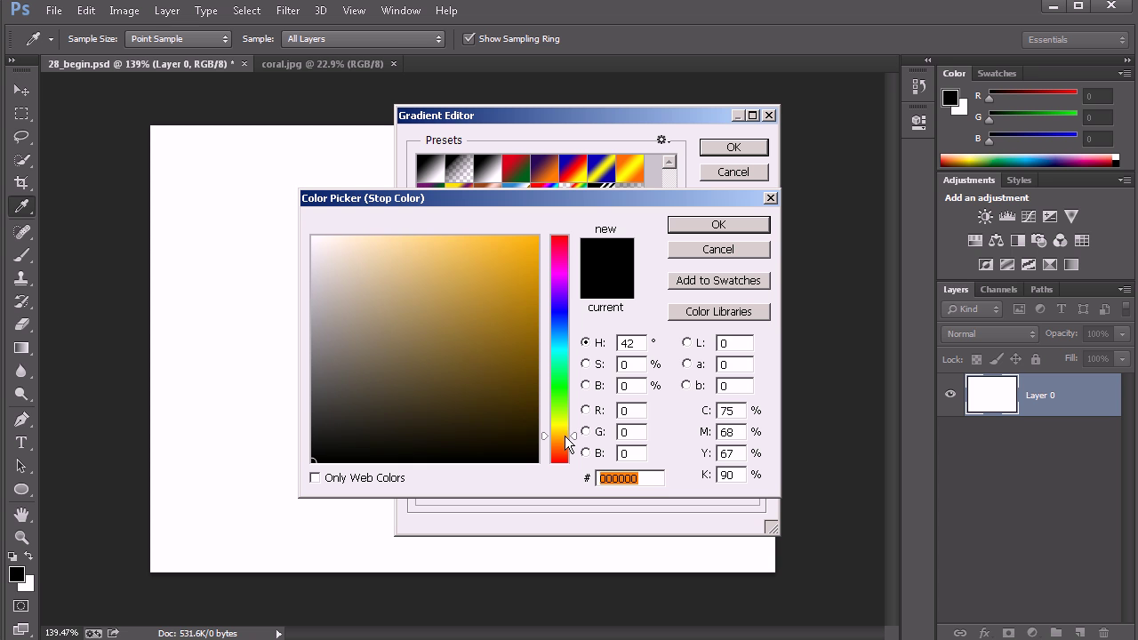
left_click_drag(485, 252, 495, 239)
left_click(722, 226)
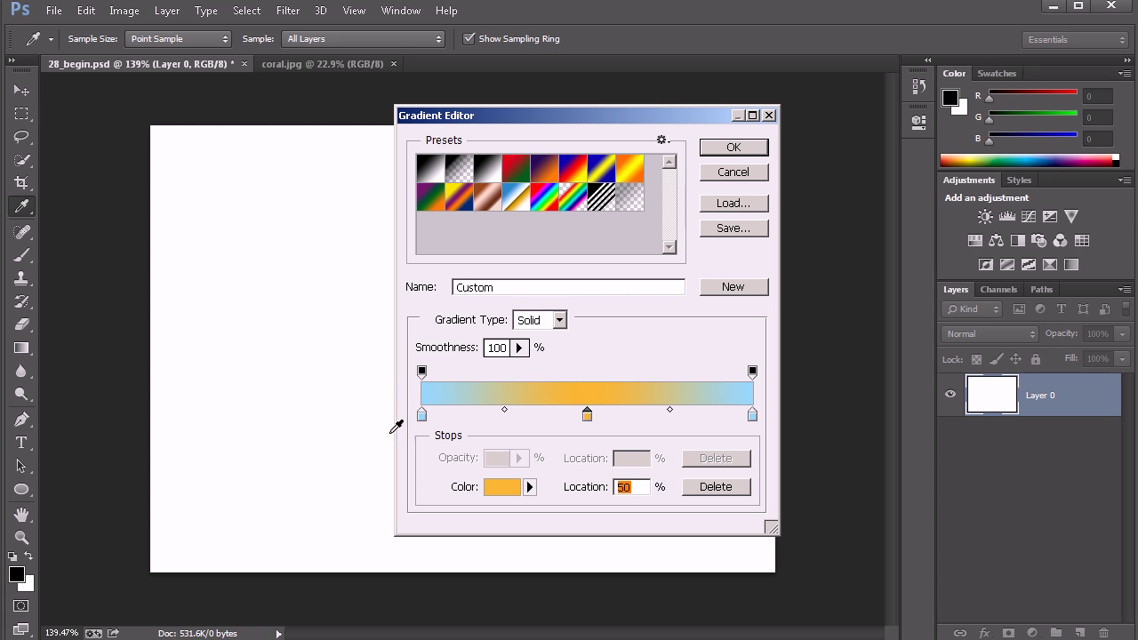
- Move the opacity stop at the gradient's start to 25% and set its opacity to 50%
left_click(421, 371)
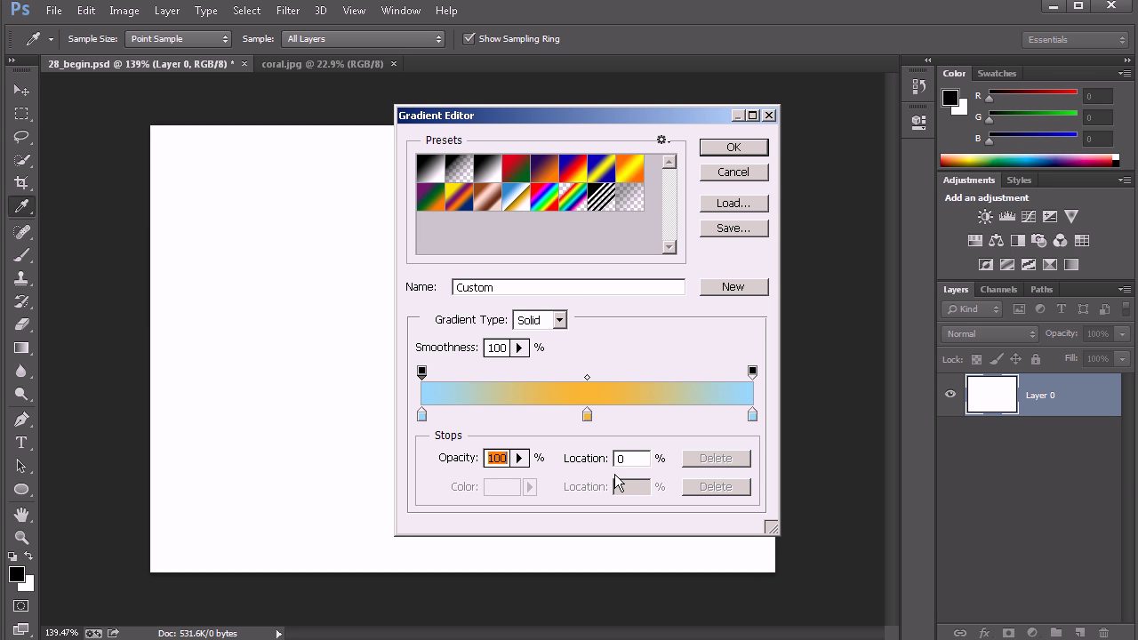
left_click_drag(423, 373, 504, 373)
left_click(519, 457)
left_click_drag(517, 479, 476, 478)
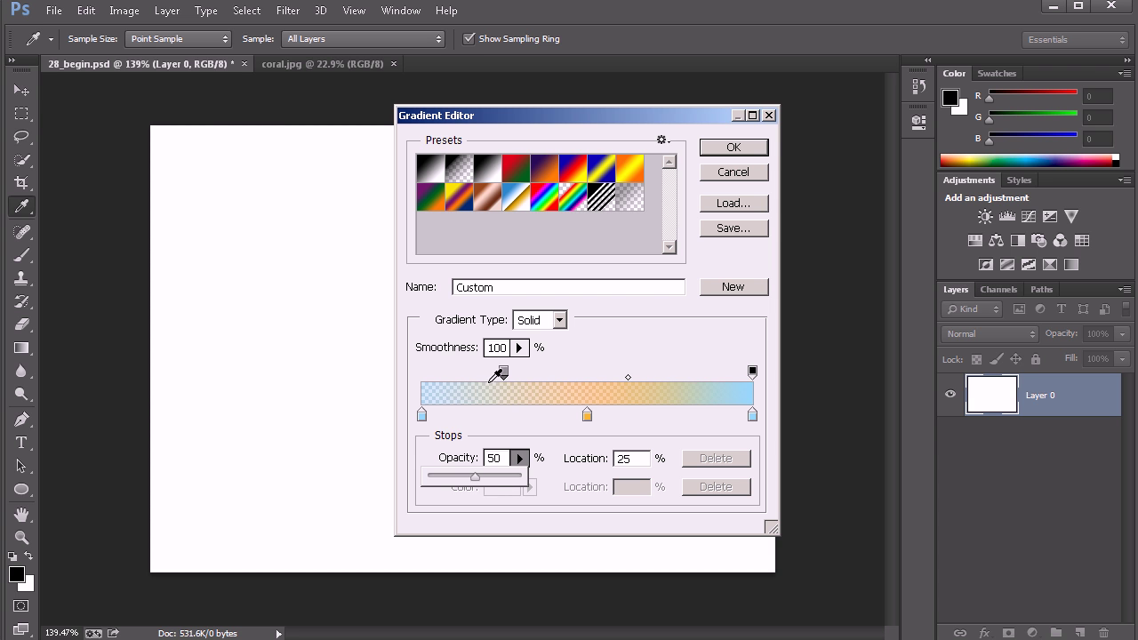
- Add an opacity stop at location 0% and set its opacity to 100%
left_click(500, 373)
left_click(428, 372)
left_click_drag(427, 372, 422, 371)
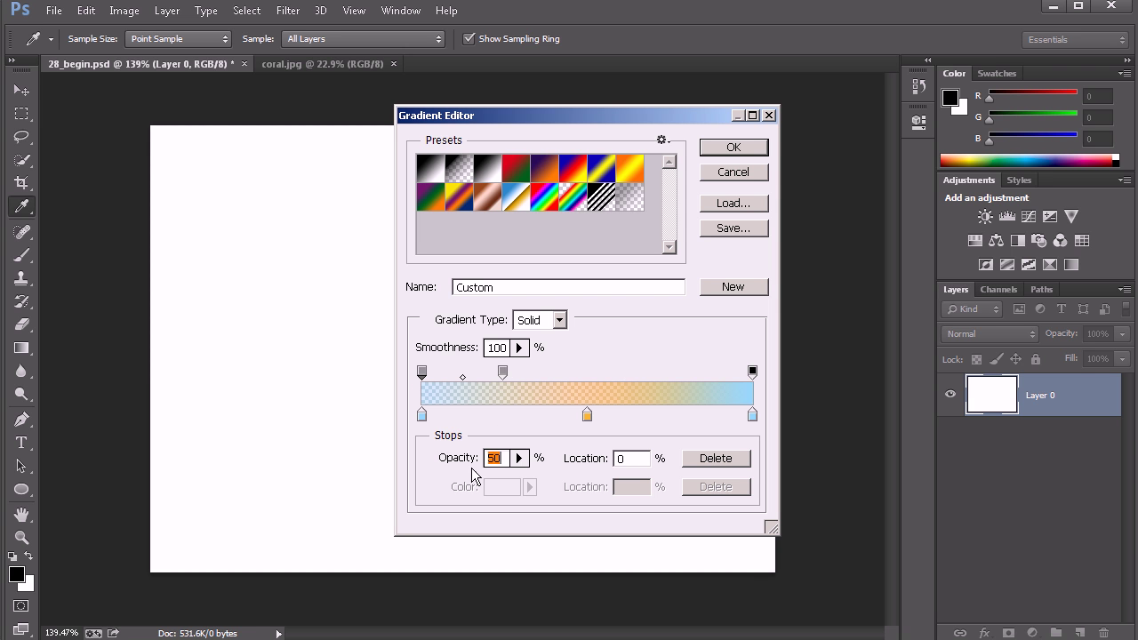
left_click(520, 461)
left_click_drag(526, 487, 573, 484)
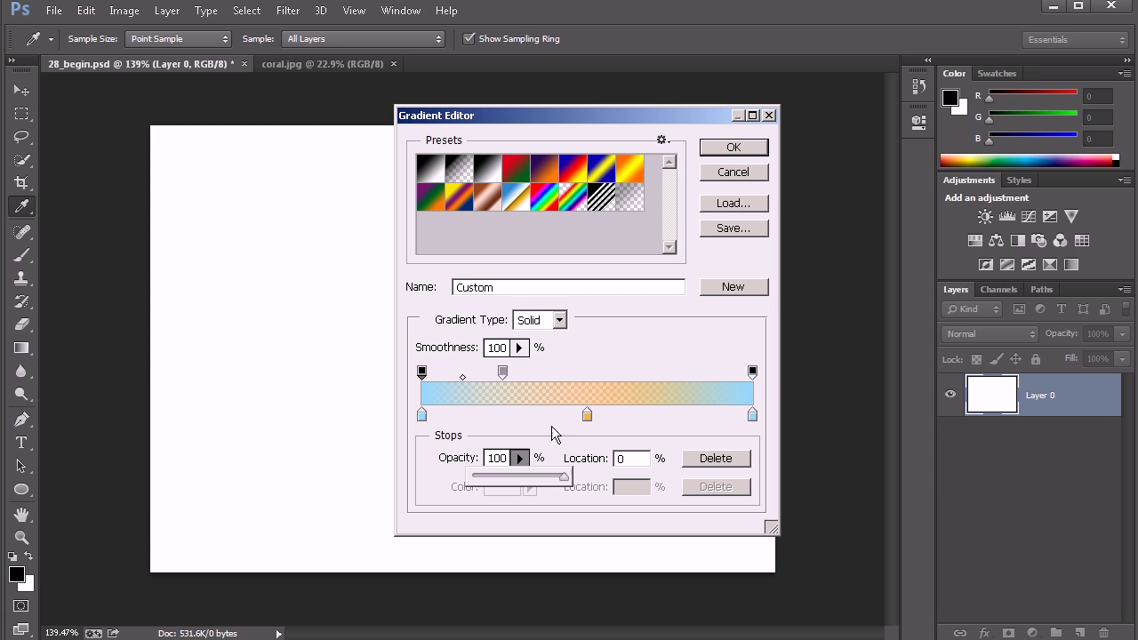
- Add a 100% opacity stop near the gradient's centre and adjust the opacity midpoint between it and the 50% opacity stop
left_click(589, 377)
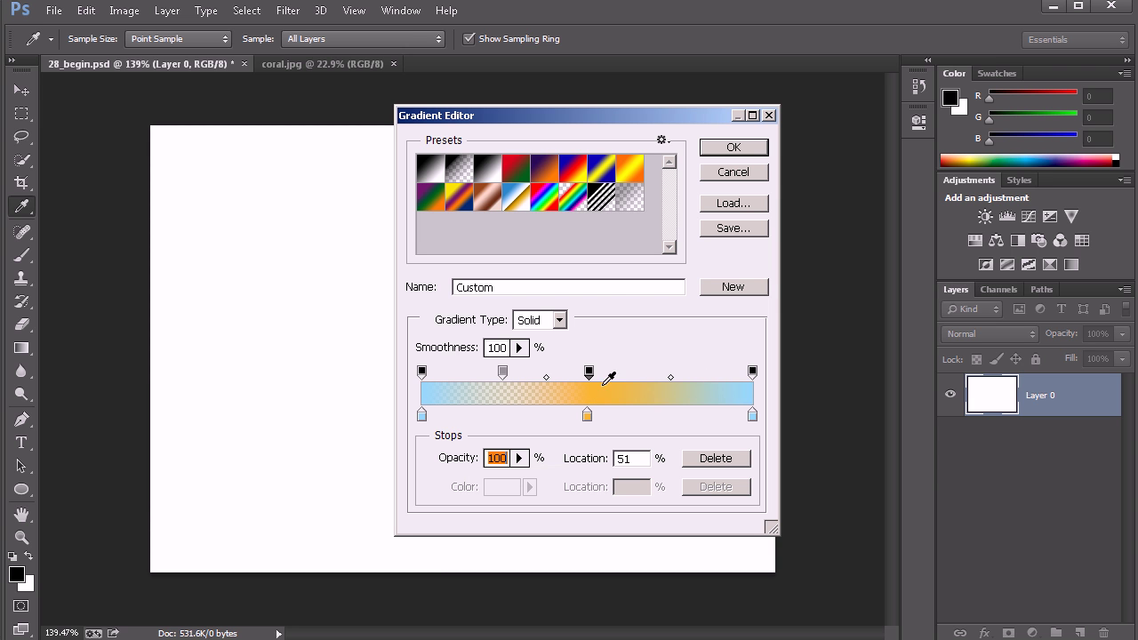
left_click_drag(589, 373, 583, 370)
left_click(543, 378)
mouse_move(542, 377)
left_mouse_down()
mouse_move(566, 377)
mouse_move(526, 377)
mouse_move(549, 378)
left_mouse_up()
- Delete the two opacity stops between the ends of the gradient
left_click(505, 370)
key("Delete")
left_click(586, 374)
key("Delete")
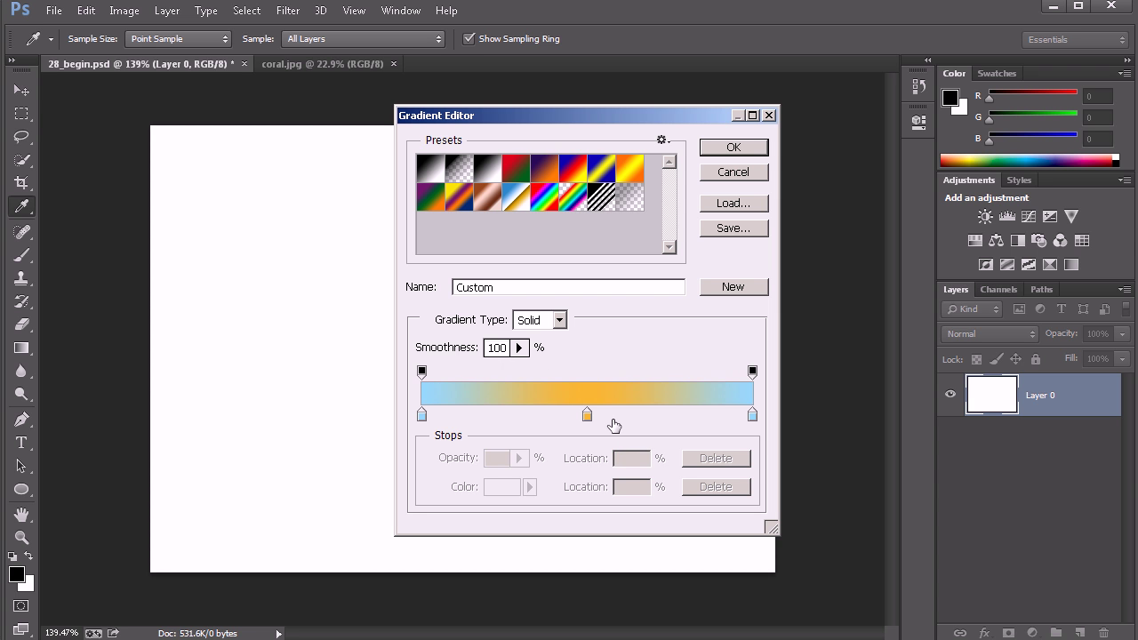
- Try to delete the opacity stop at the gradient's start, and select each of the two end opacity stops
left_click(423, 370)
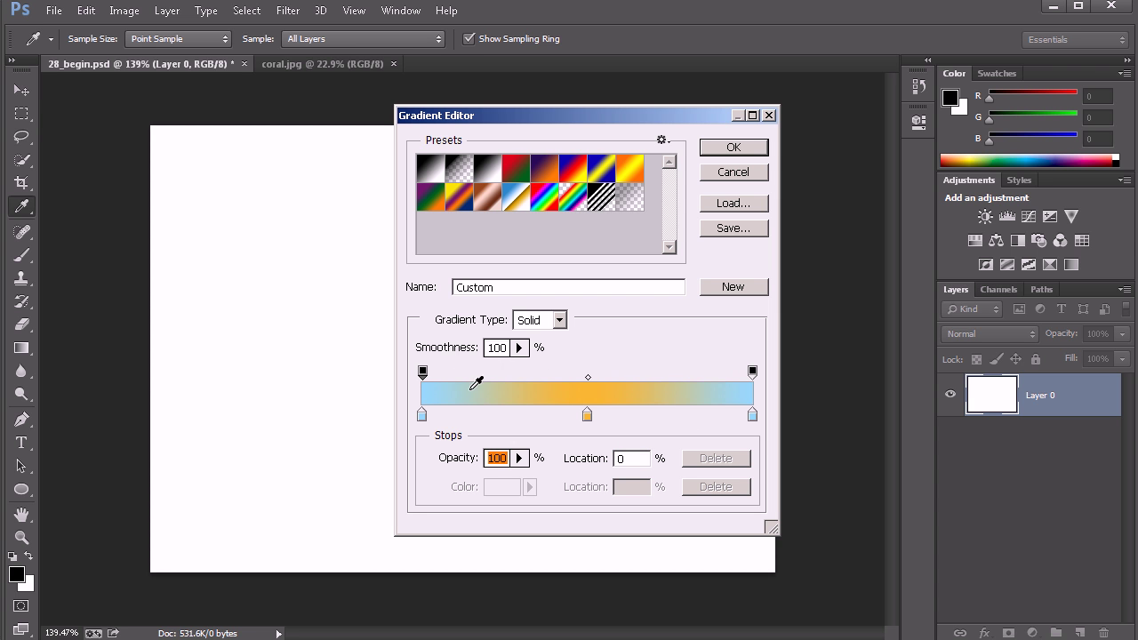
key("Delete")
left_click(422, 369)
left_click(752, 371)
left_click(422, 372)
- Name the gradient "demo gradient" and add it to the presets as a new gradient
left_click(518, 287)
type("demo gradient")
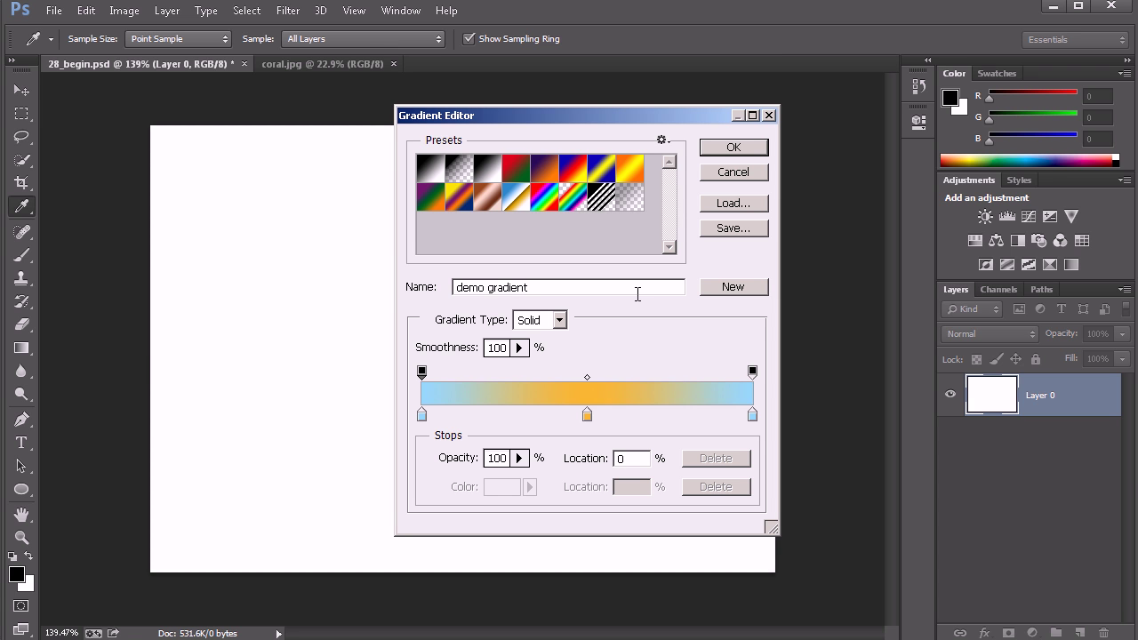
left_click(722, 288)
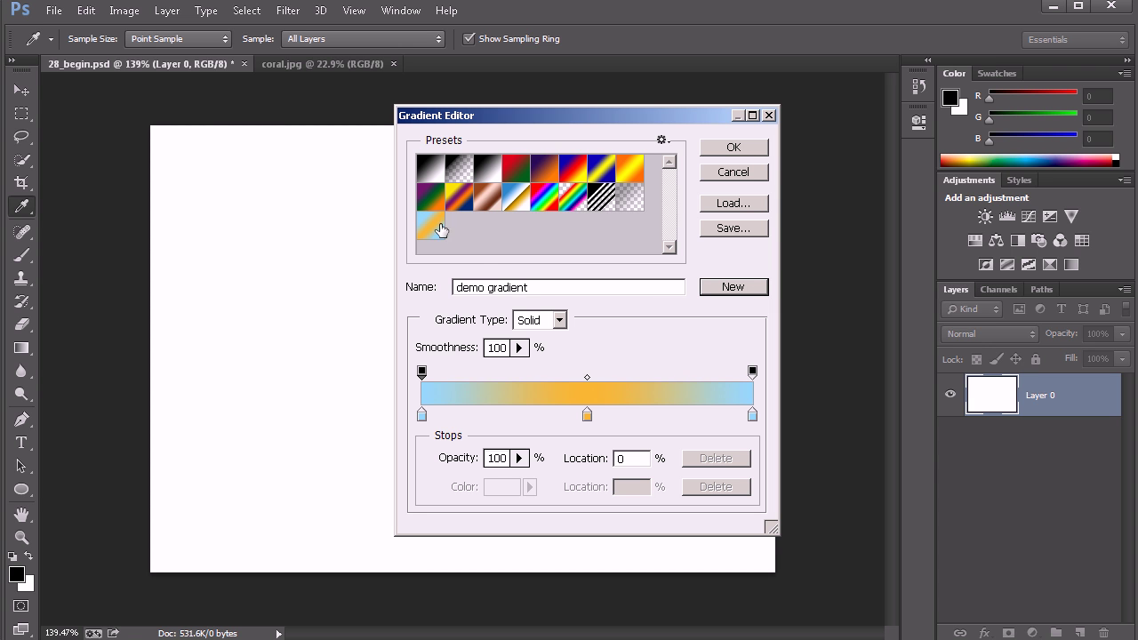
- Accept the custom demo gradient and fill the white canvas with a diamond gradient drawn from near its upper edge down to its lower edge
left_click_drag(444, 238, 491, 230)
left_click_drag(636, 116, 547, 115)
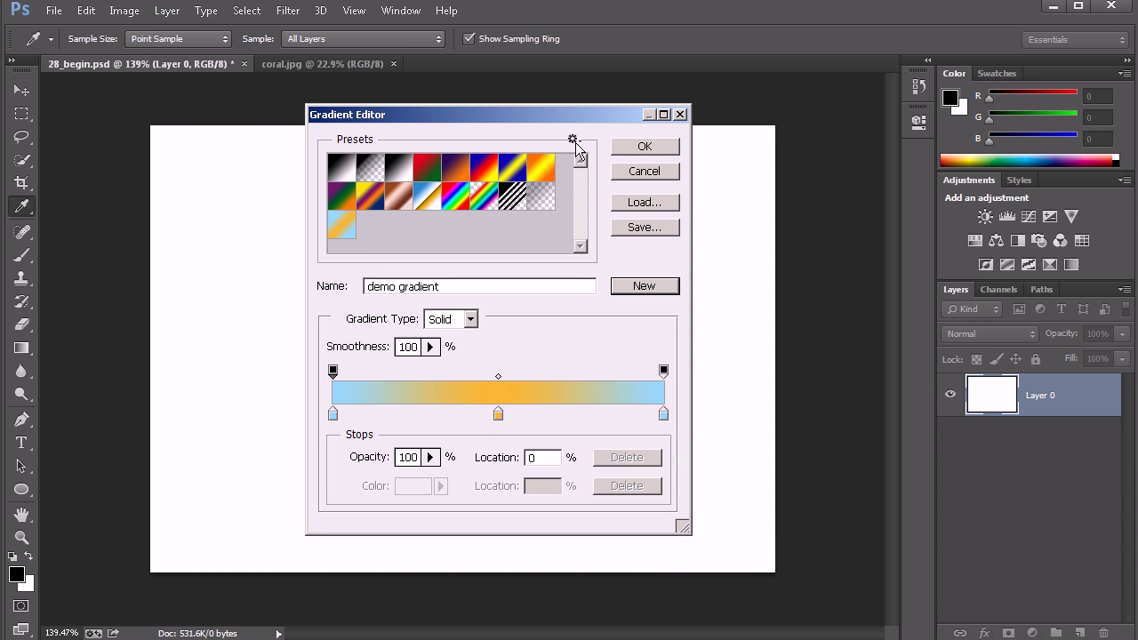
left_click(575, 141)
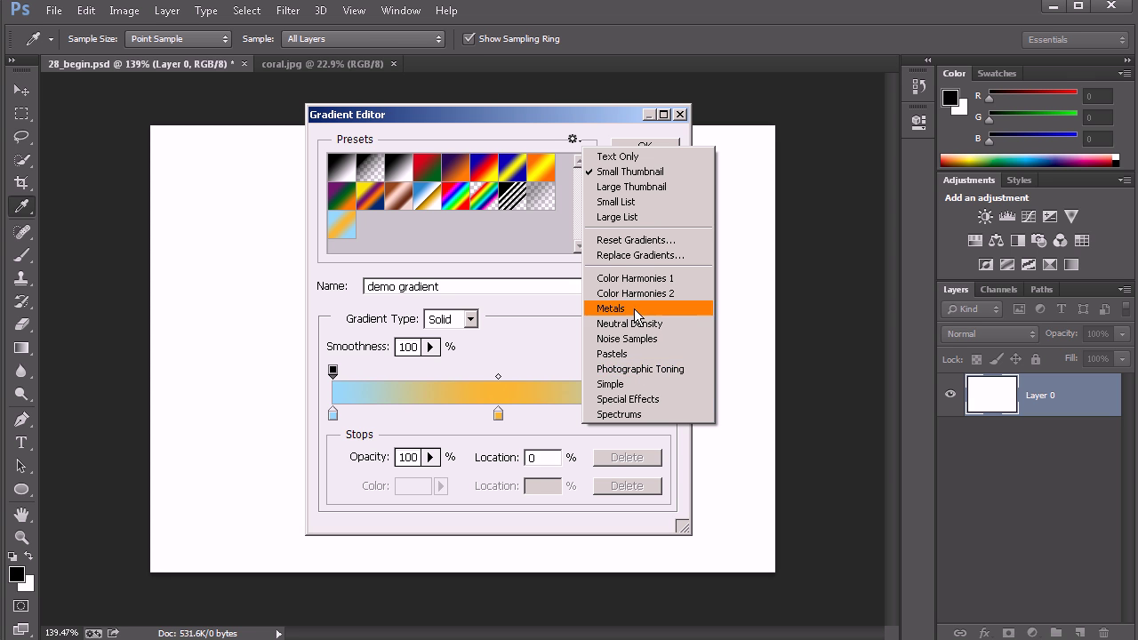
left_click(531, 142)
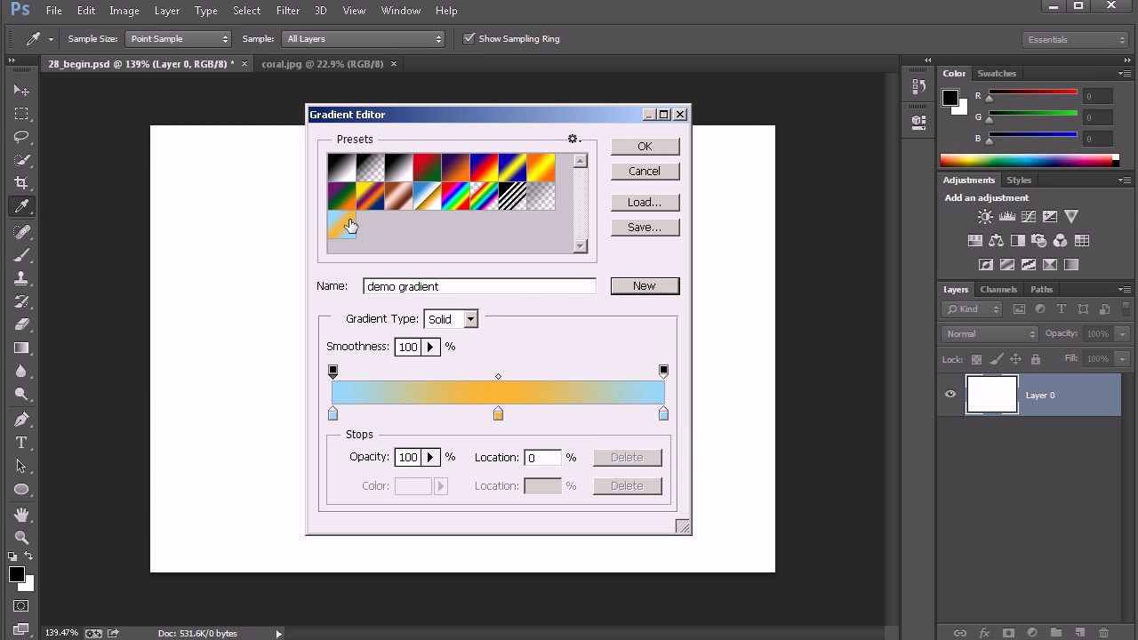
left_click(645, 146)
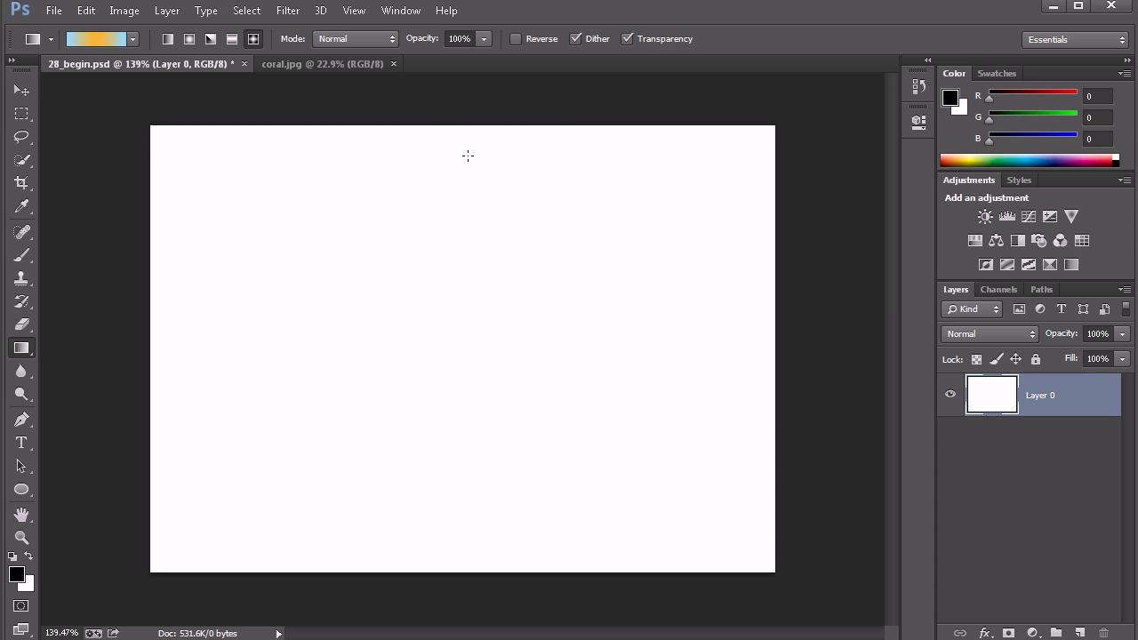
left_click_drag(457, 175, 447, 569)
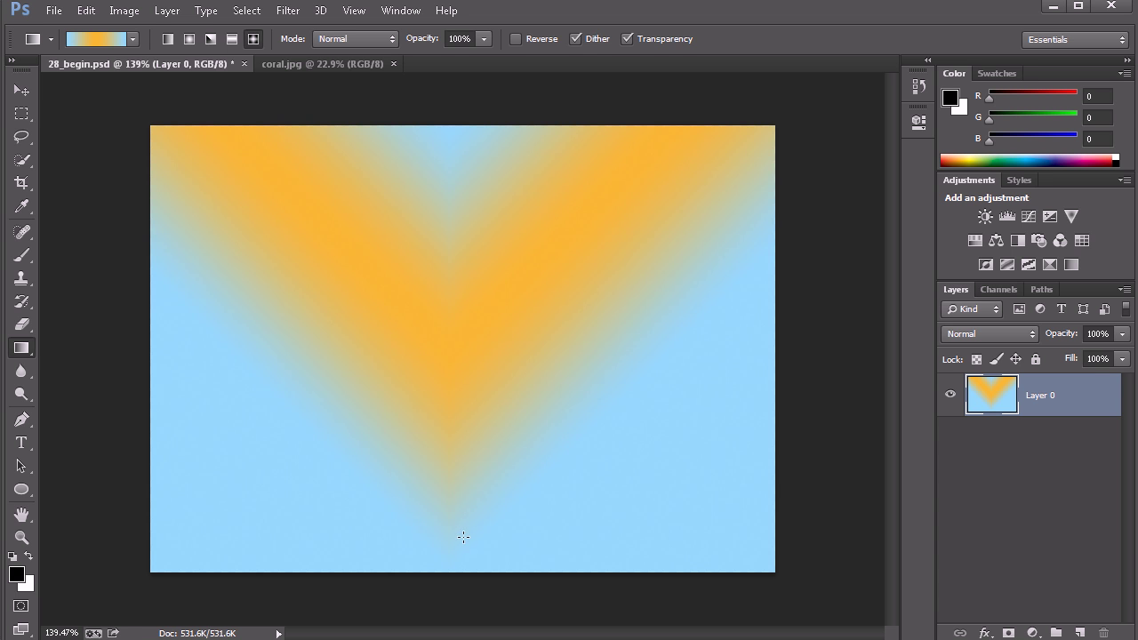
- Switch to coral.jpg and replace the gradient presets with the Photographic Toning library without saving the current presets
left_click(321, 64)
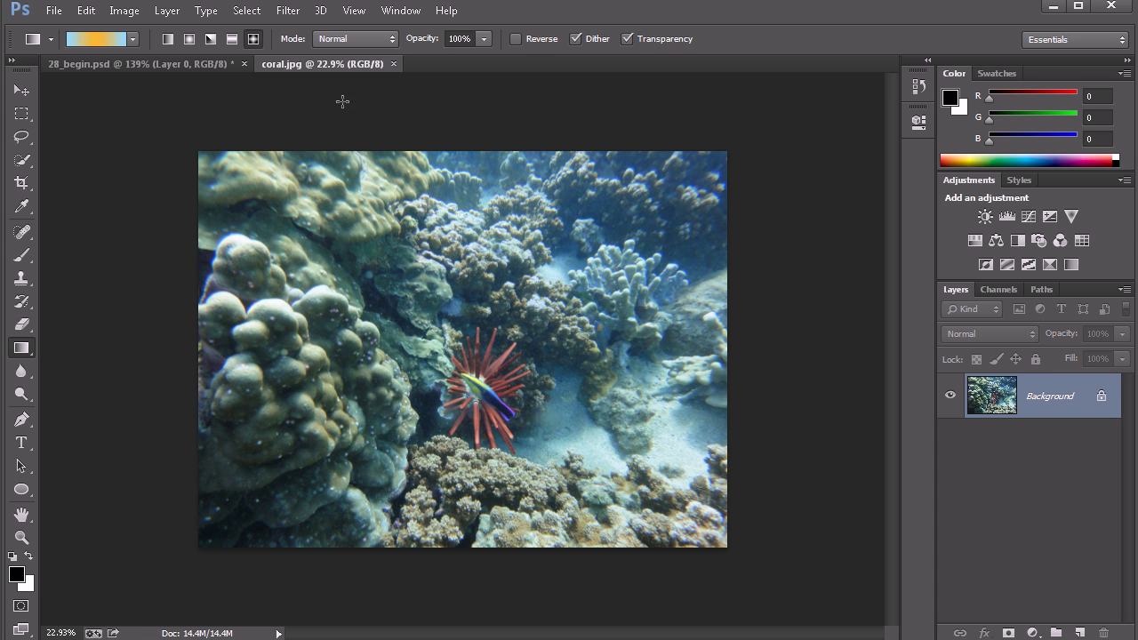
left_click(133, 40)
left_click(226, 65)
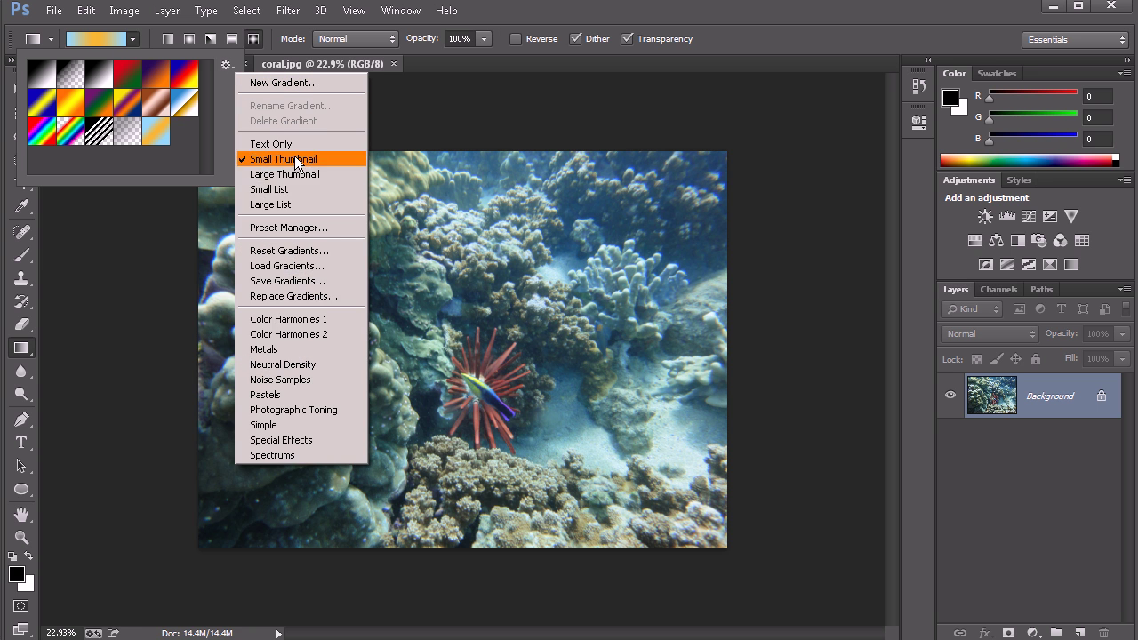
left_click(312, 410)
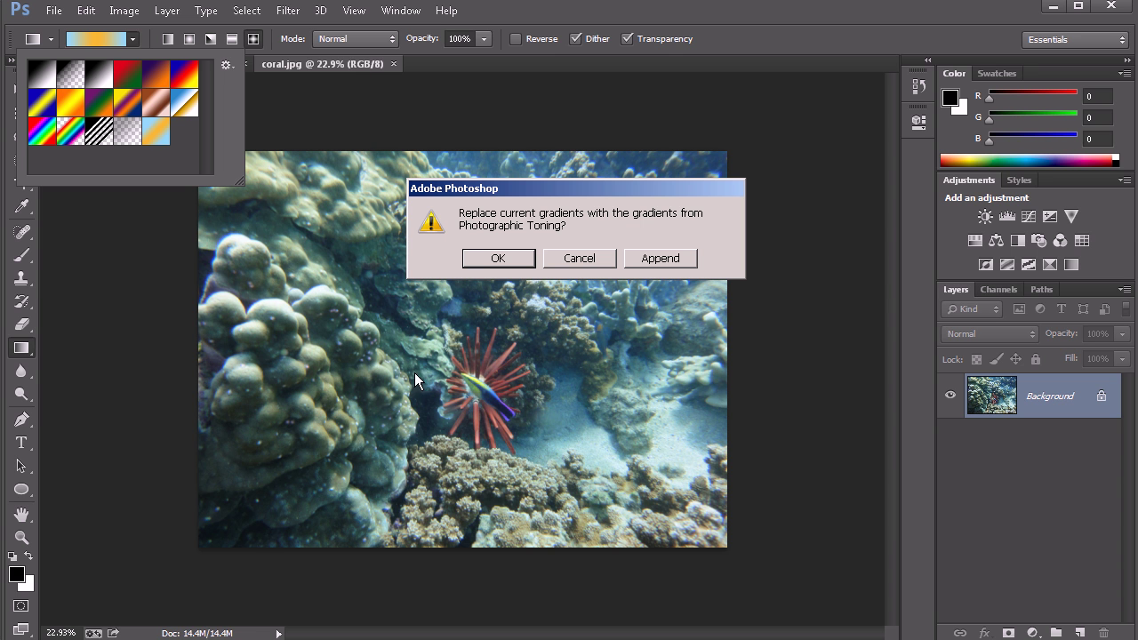
left_click(511, 258)
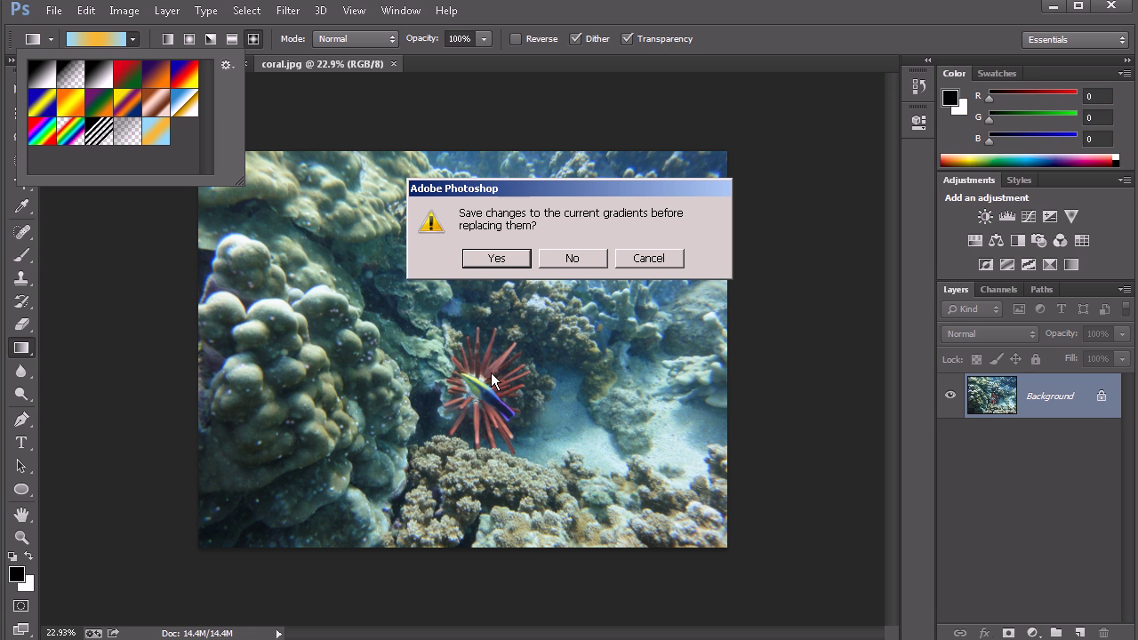
left_click(570, 259)
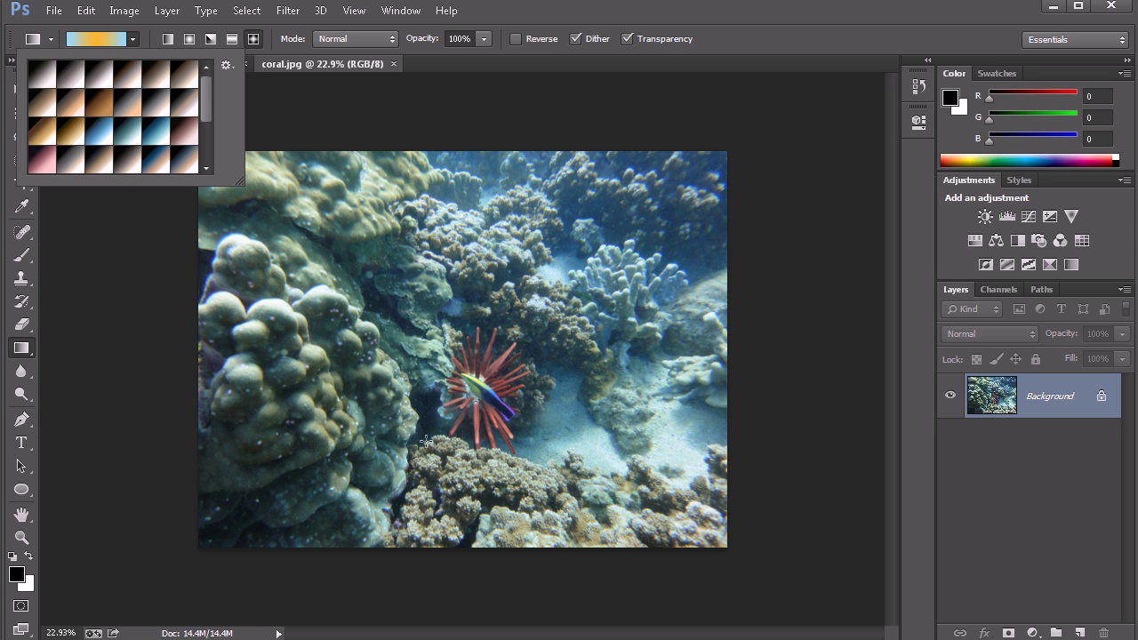
- Enlarge the gradient picker, show the presets as text only, and choose the Sepia-Blue 2 gradient
left_click_drag(249, 184, 240, 296)
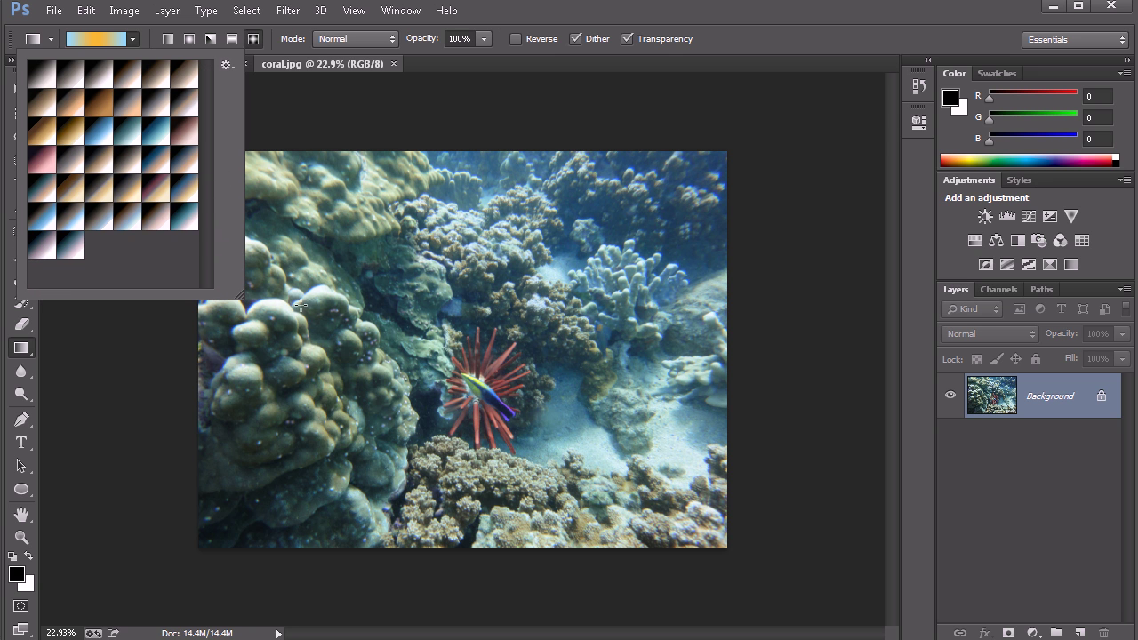
left_click(226, 67)
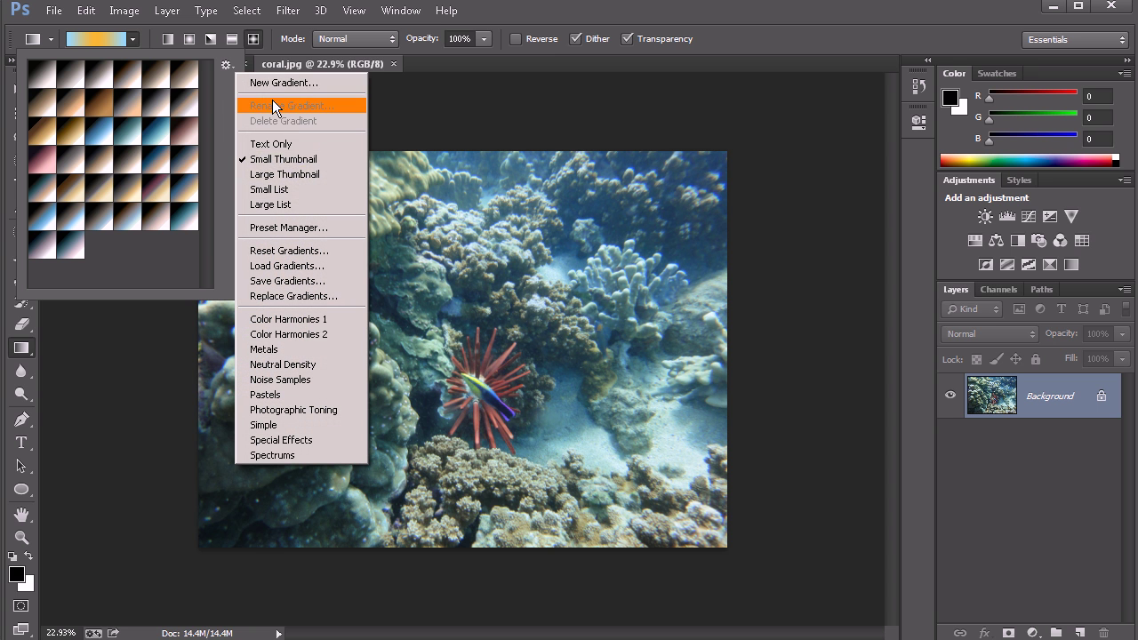
left_click(282, 145)
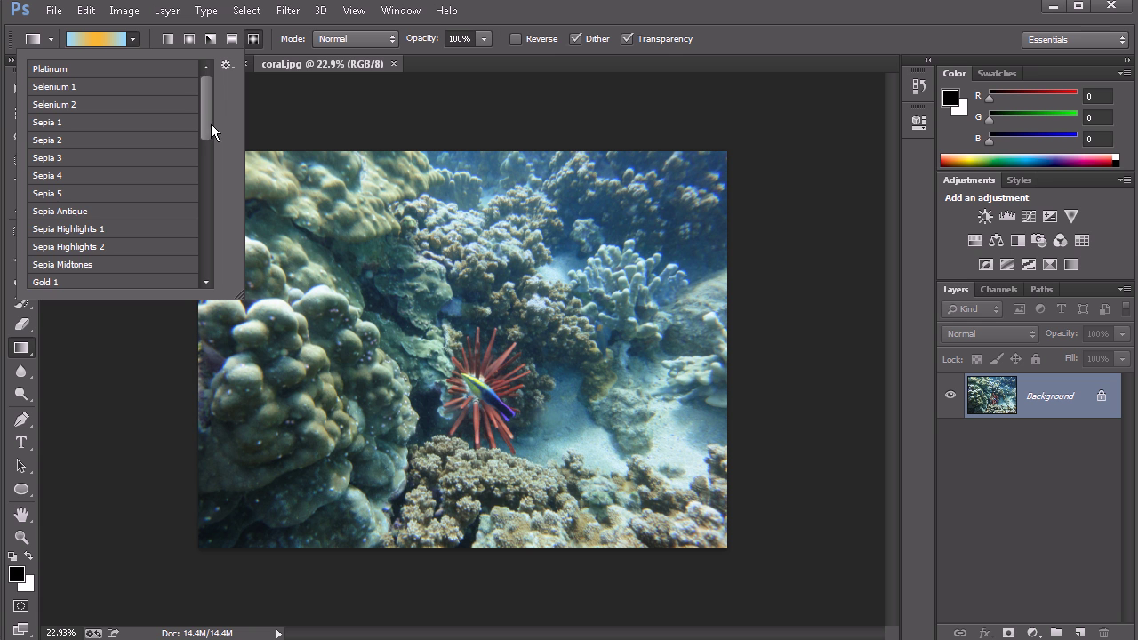
left_click_drag(208, 127, 217, 208)
left_click(156, 213)
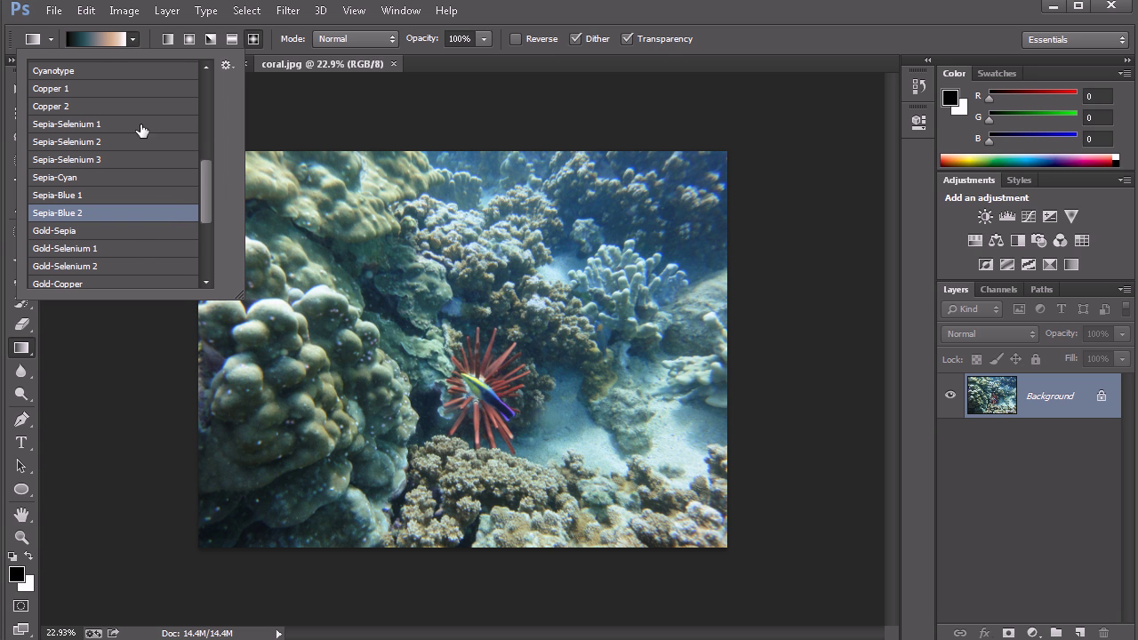
left_click(730, 42)
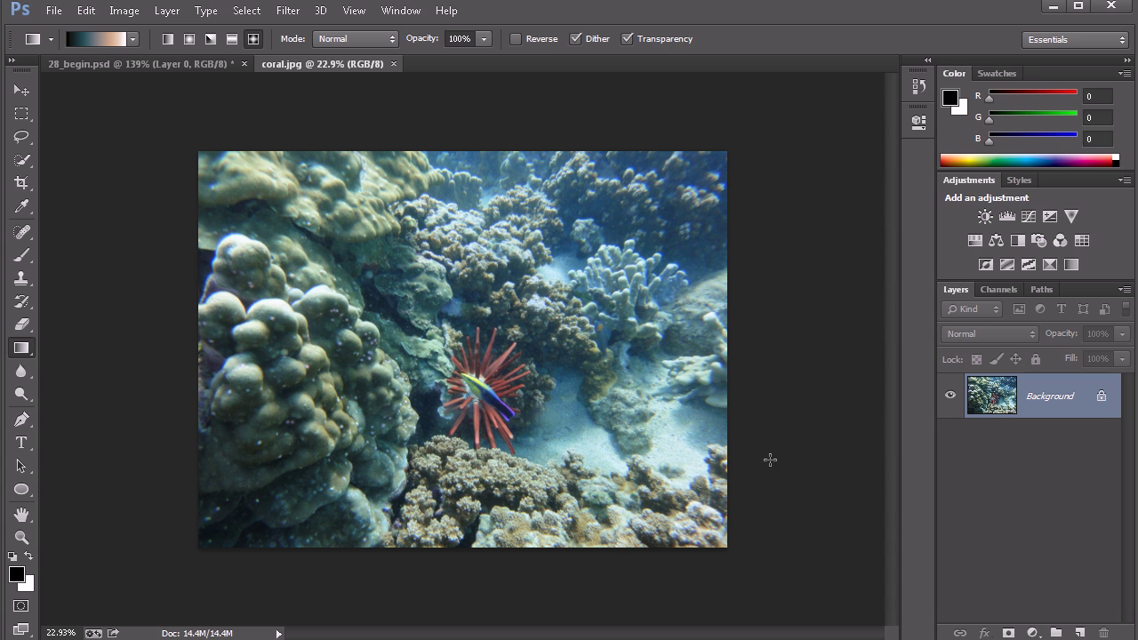
- Choose the radial gradient style, try it in Normal mode from the photo's centre past the upper-right corner, and undo the fill
left_click(189, 39)
left_click(374, 39)
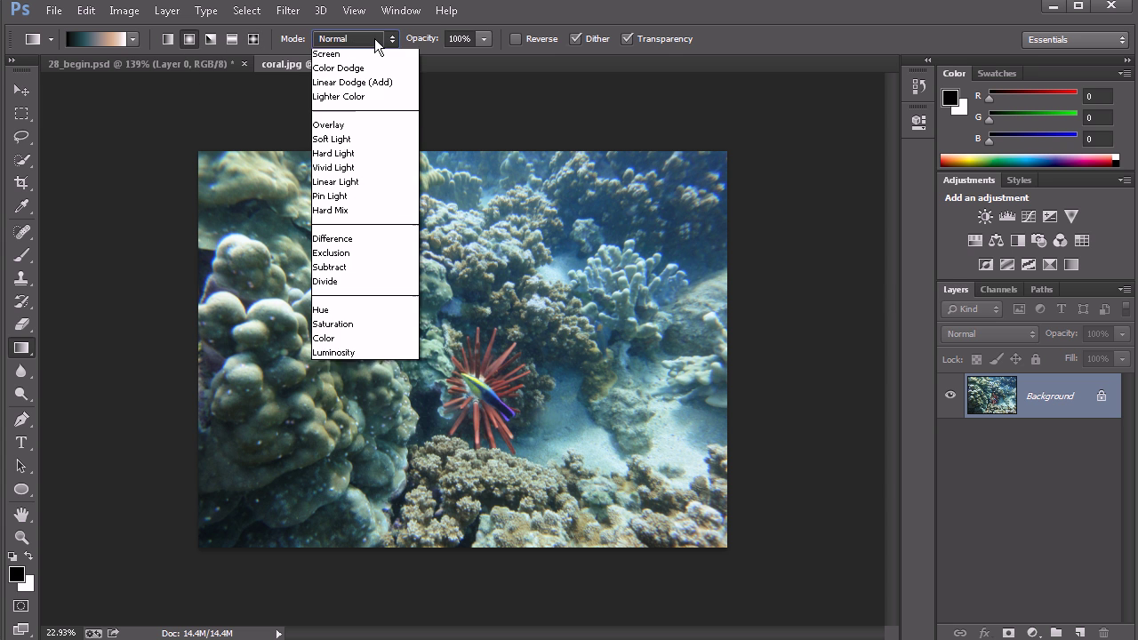
left_click(719, 19)
left_click_drag(459, 348, 736, 130)
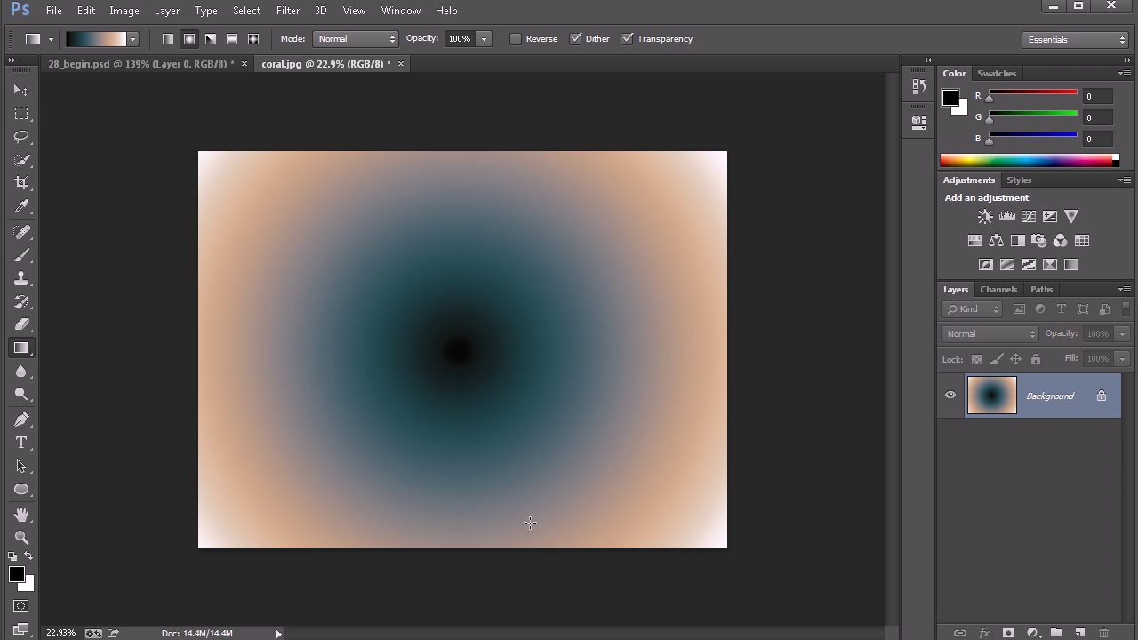
key("ctrl+z")
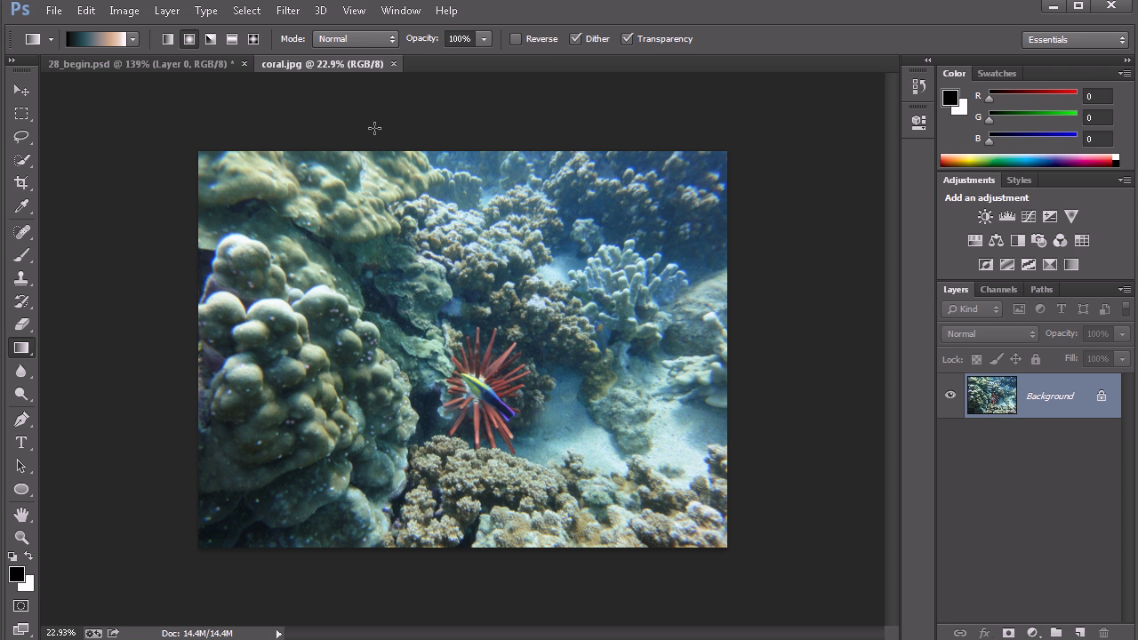
- Set the gradient's blending mode to Soft Light, try it from the sea urchin past the upper-right corner, and undo the fill
left_click(365, 38)
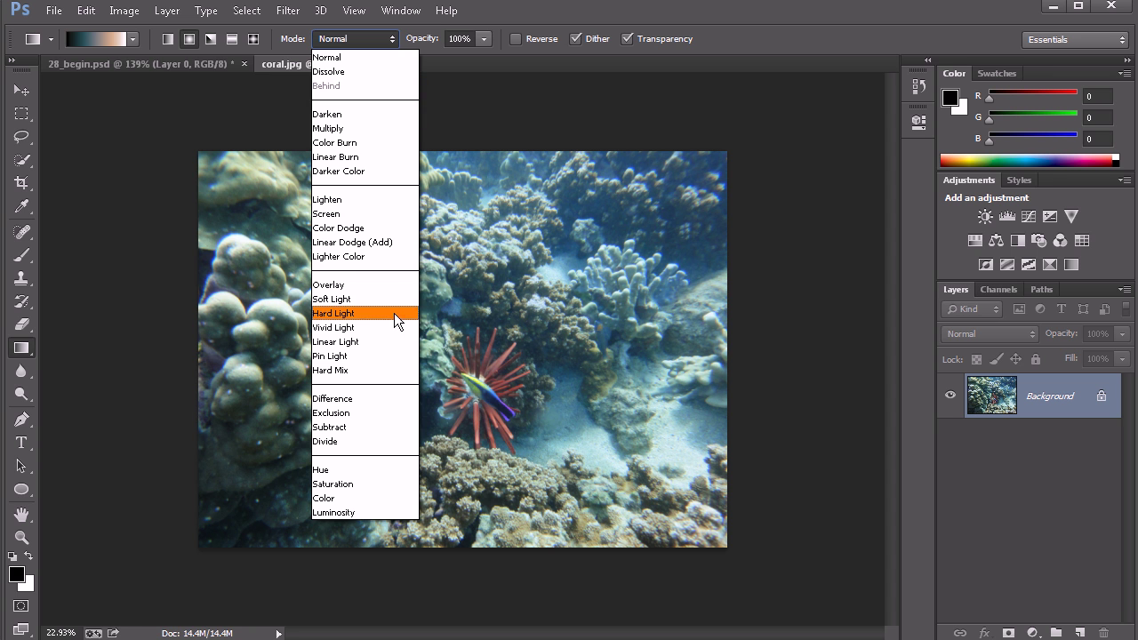
left_click(356, 299)
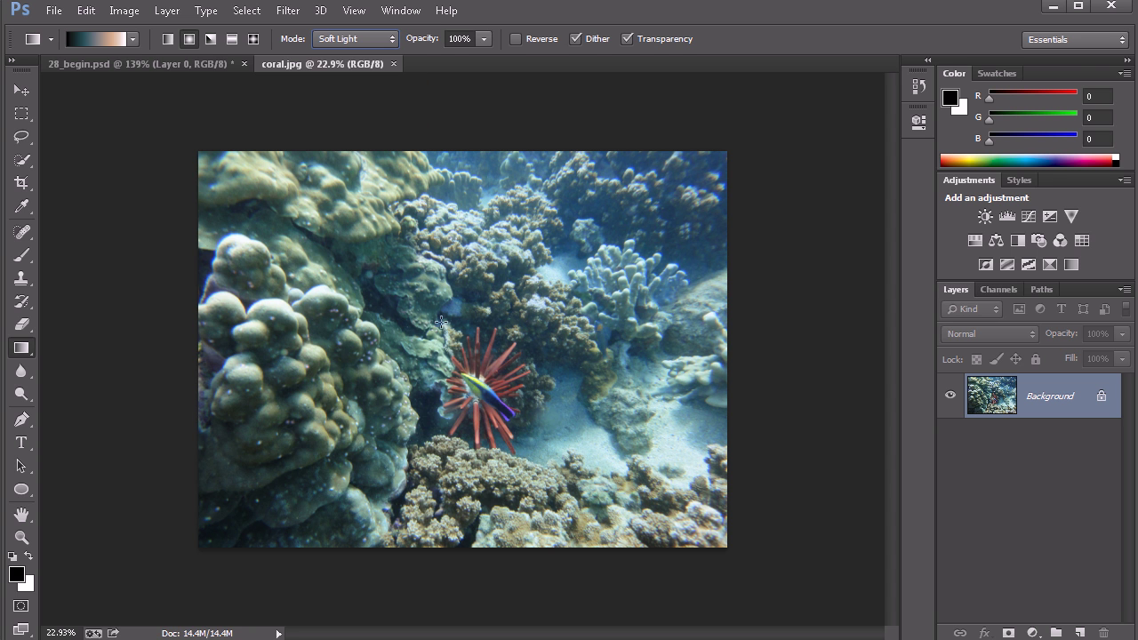
left_click_drag(455, 377, 740, 131)
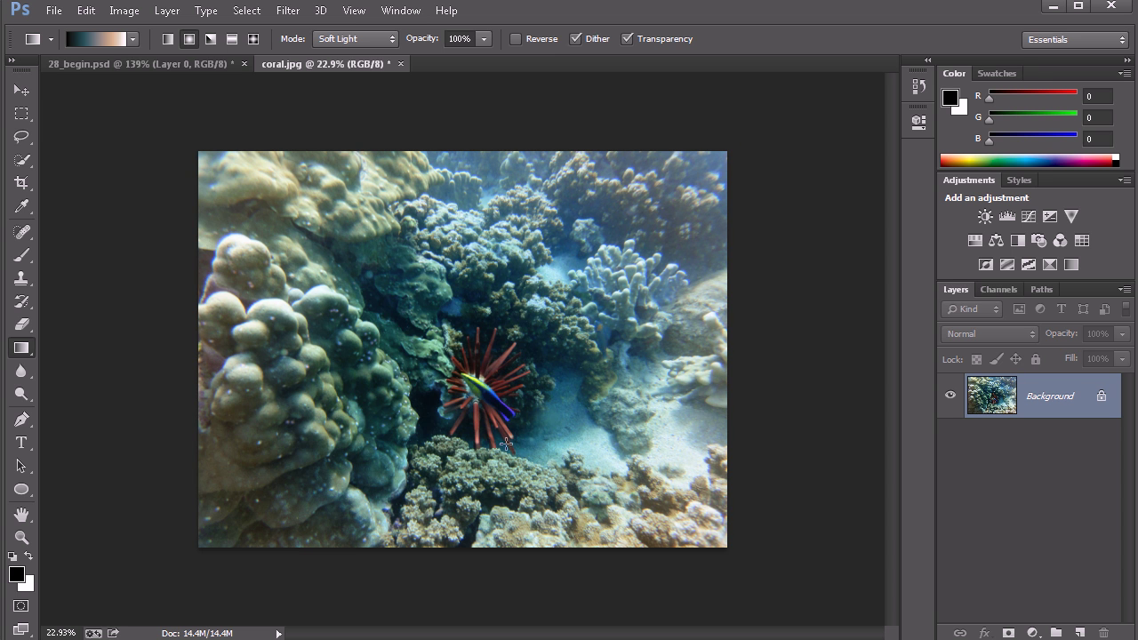
key("ctrl+z")
- Try the reversed Sepia-Blue 2 gradient from the sea urchin to the photo's upper-right corner, and undo the fill
left_click(516, 40)
left_click_drag(480, 325, 726, 158)
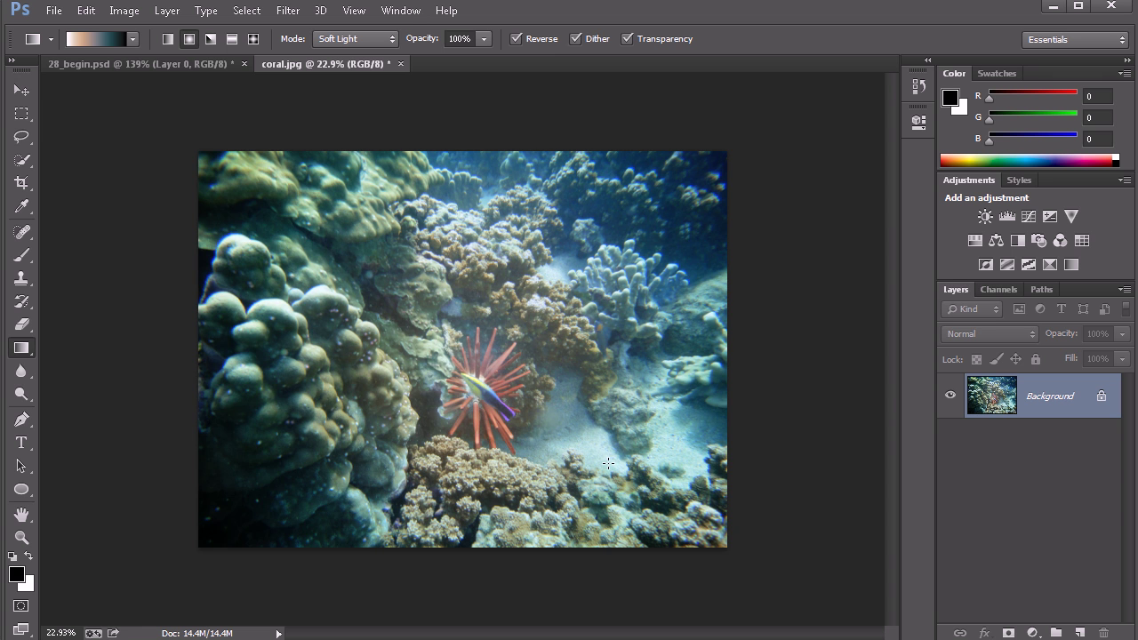
key("ctrl+z")
- Choose the Sepia 5 gradient from the Photographic Toning presets
left_click(133, 40)
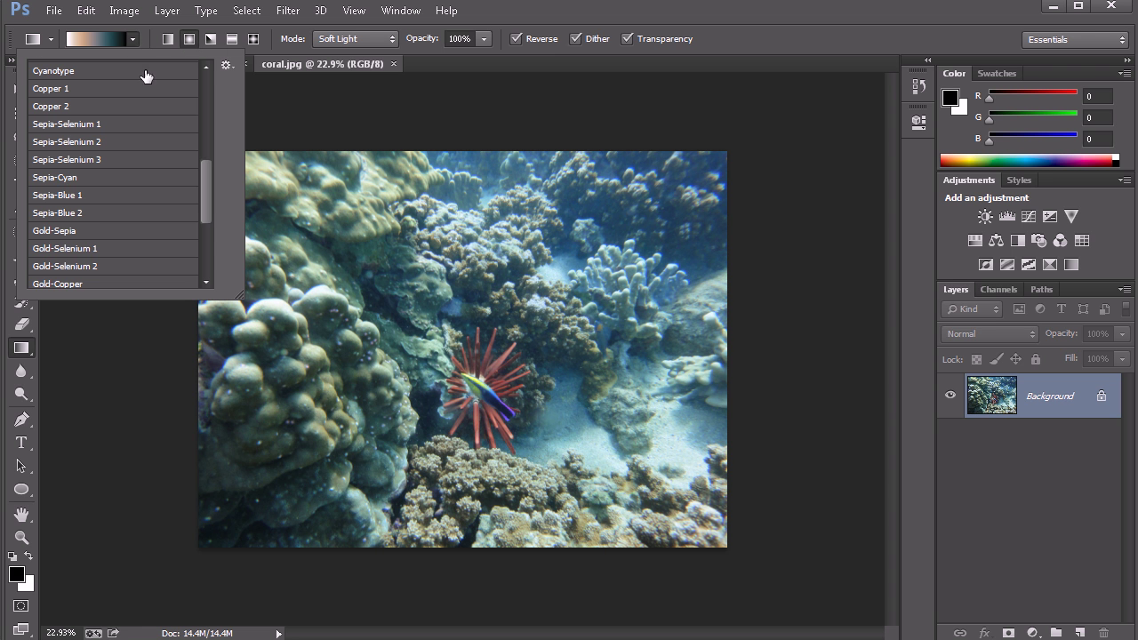
left_click_drag(205, 197, 209, 135)
left_click(152, 118)
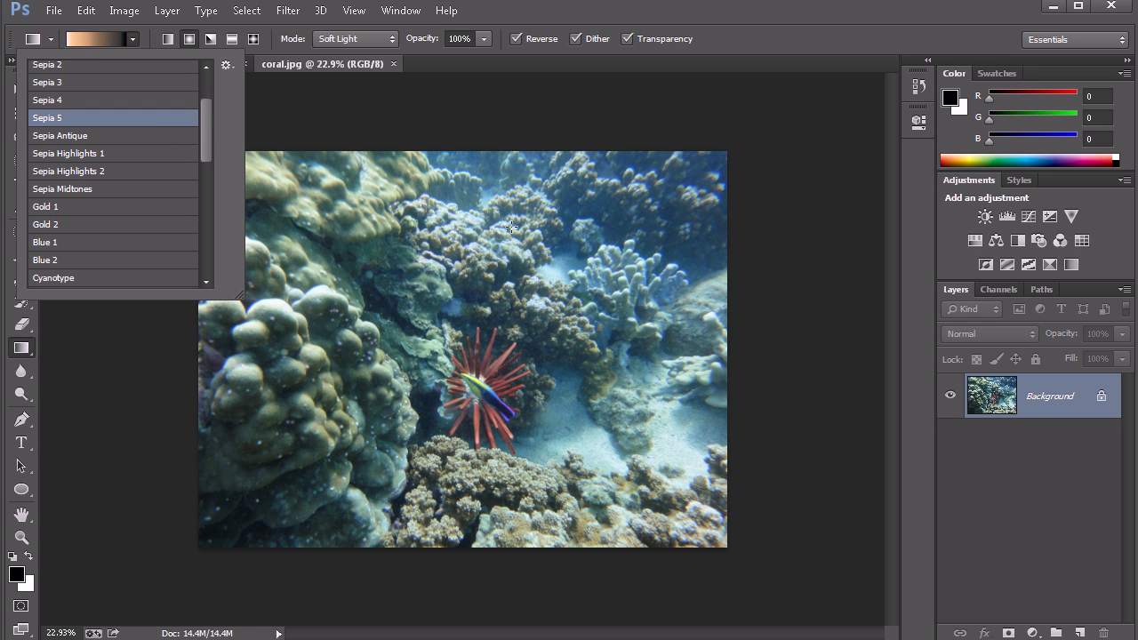
- Turn off gradient reversal, try Sepia 5 from the sea urchin to the photo's upper-right edge, and undo the fill
left_click(517, 39)
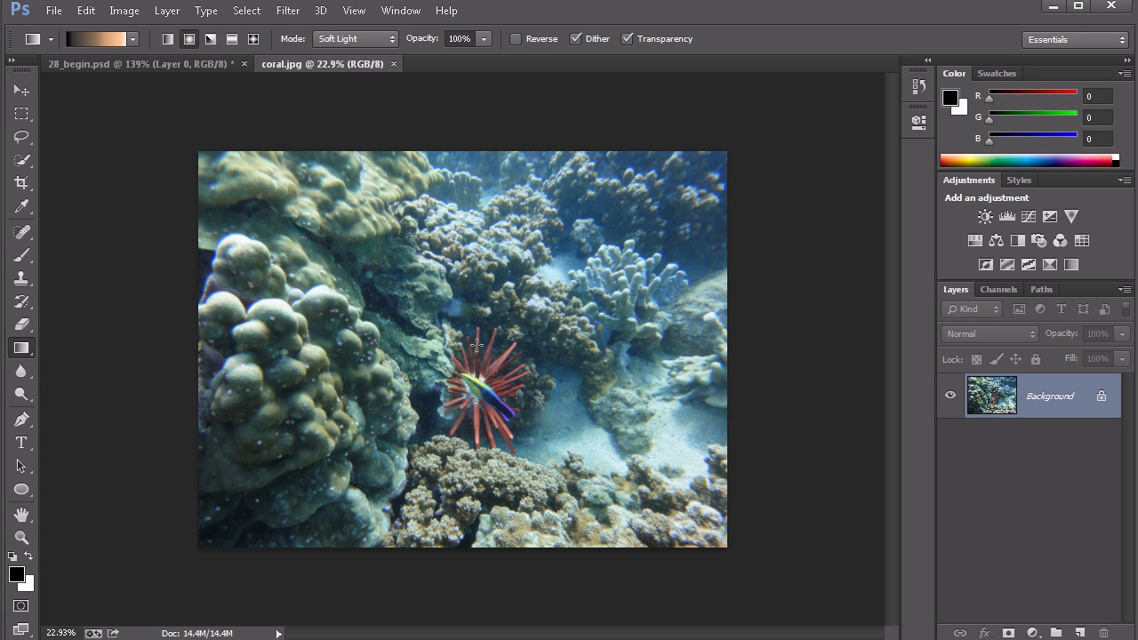
left_click_drag(474, 354, 730, 193)
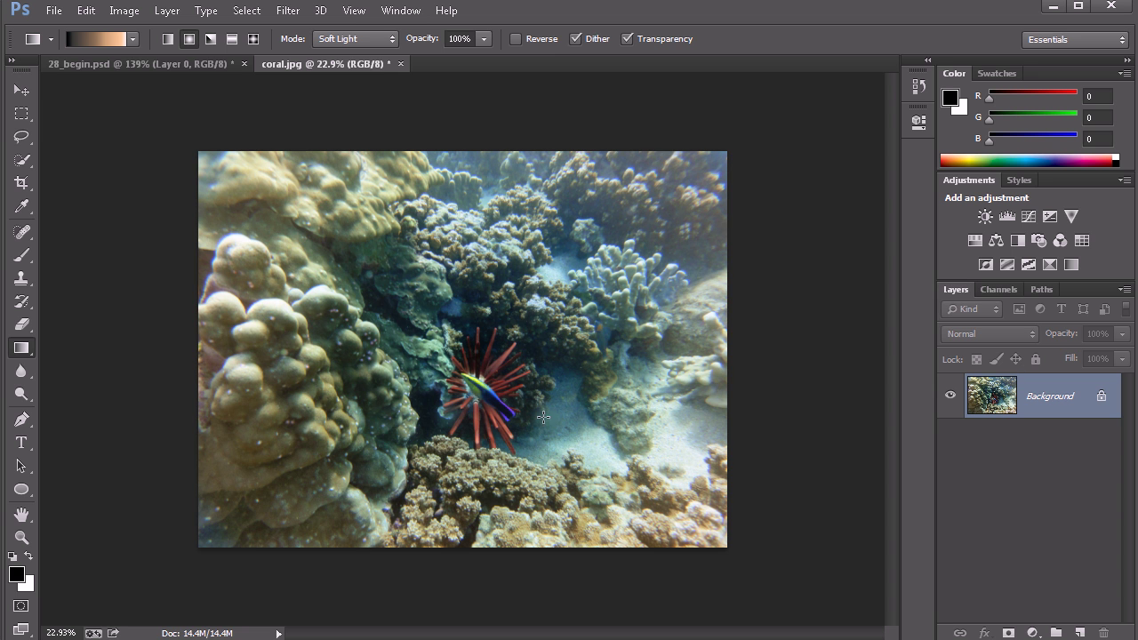
scroll(507, 382, "down", 1)
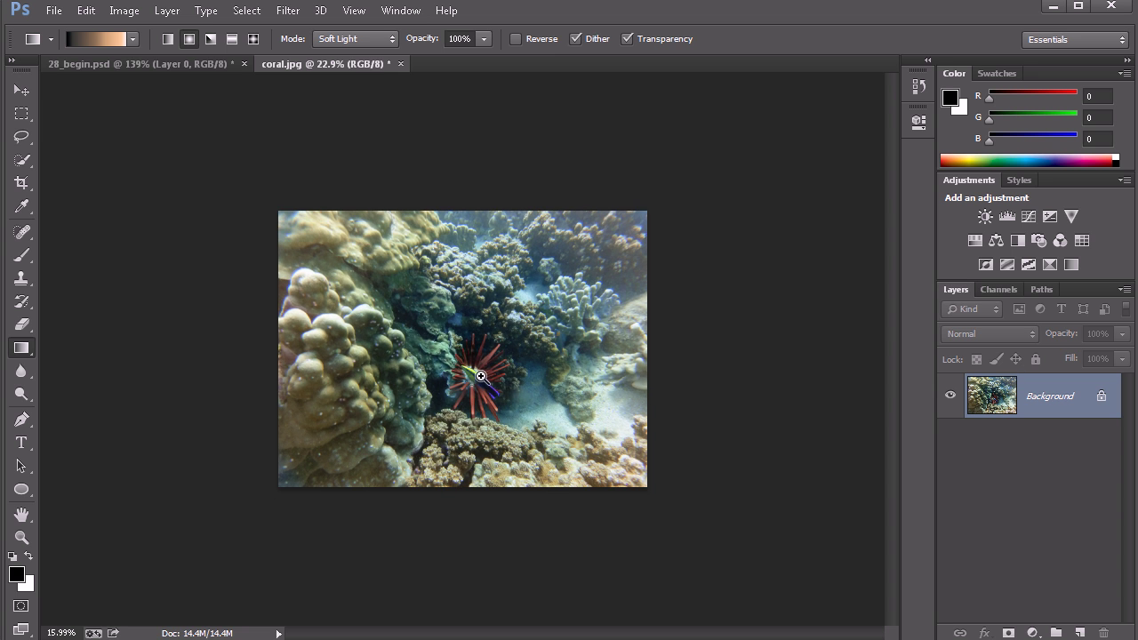
key("ctrl+z")
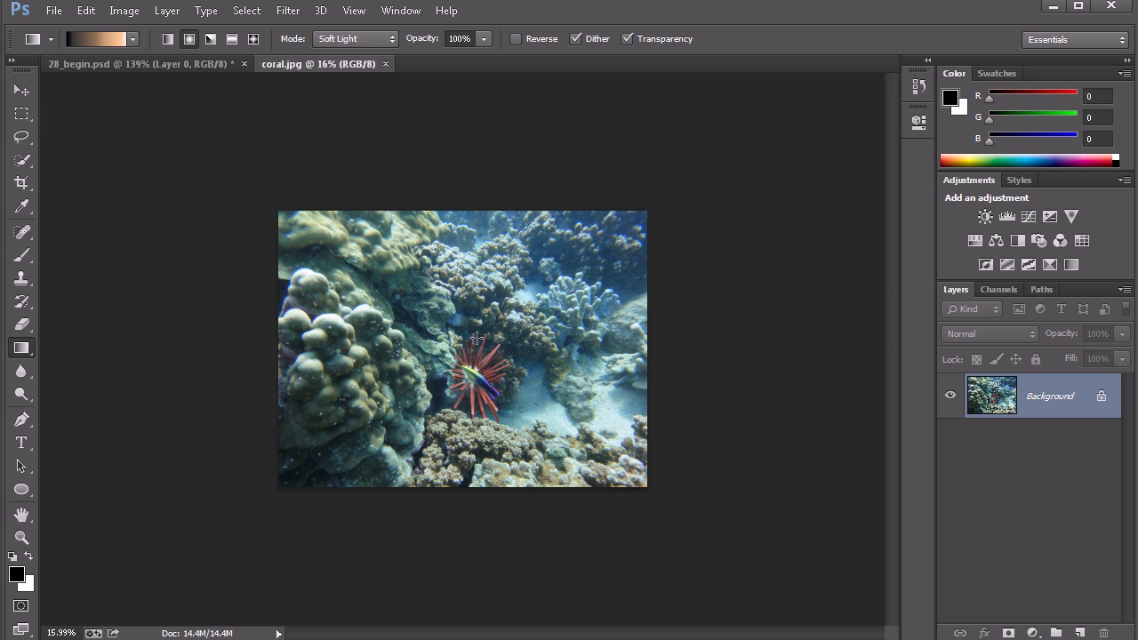
- Try the Sepia 5 gradient outward from the sea urchin and inward from beyond the upper-right corner, undoing each fill
left_click_drag(471, 347, 693, 175)
left_click_drag(695, 171, 696, 171)
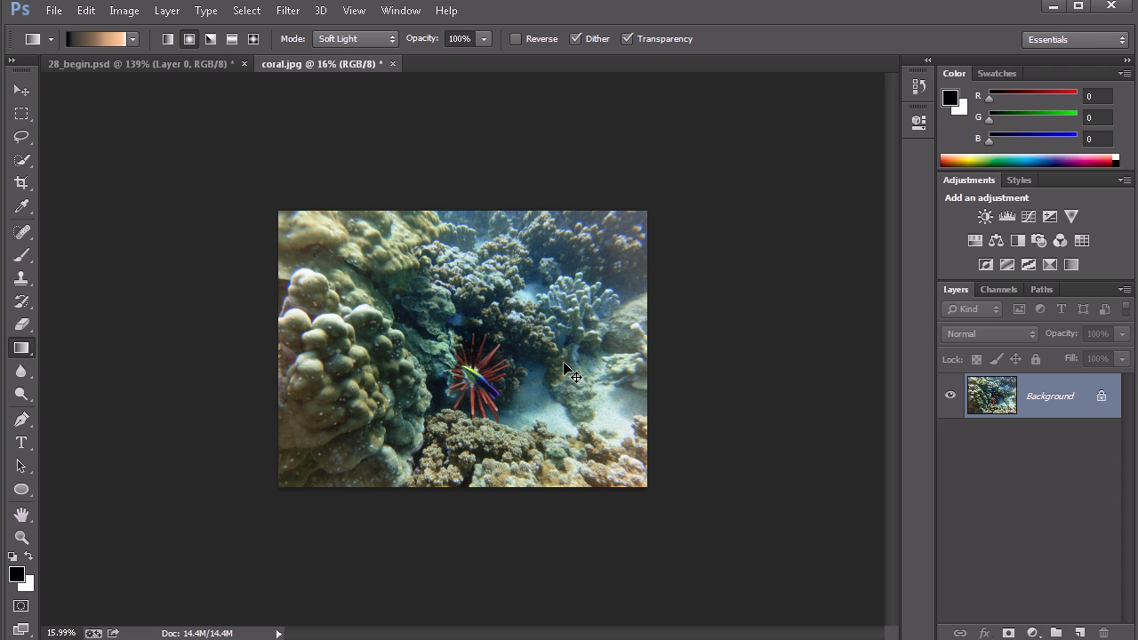
key("ctrl+z")
left_click_drag(747, 132, 469, 359)
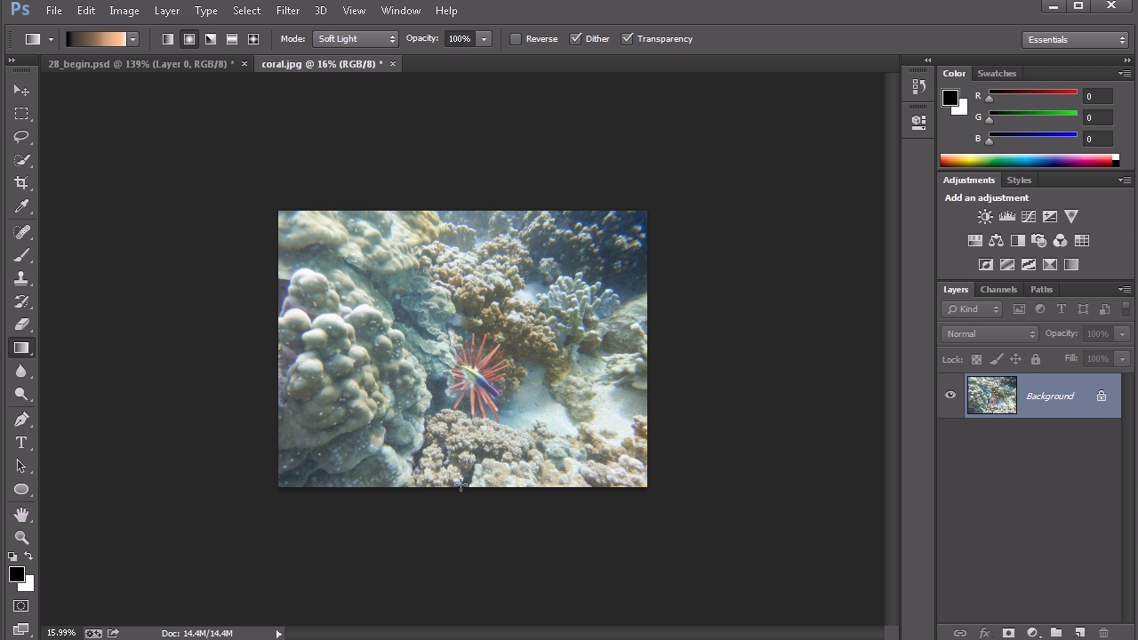
key("ctrl+z")
- Turn on gradient reversal and apply the Sepia 5 radial gradient from the sea urchin to beyond the photo's upper-right corner
left_click(516, 39)
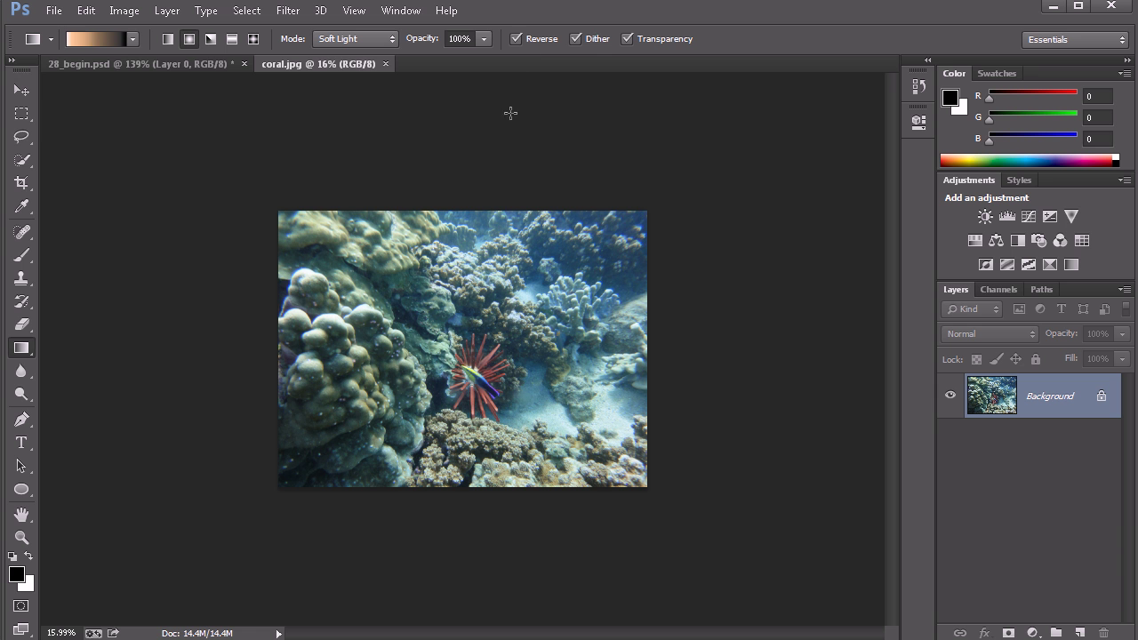
left_click_drag(484, 346, 682, 182)
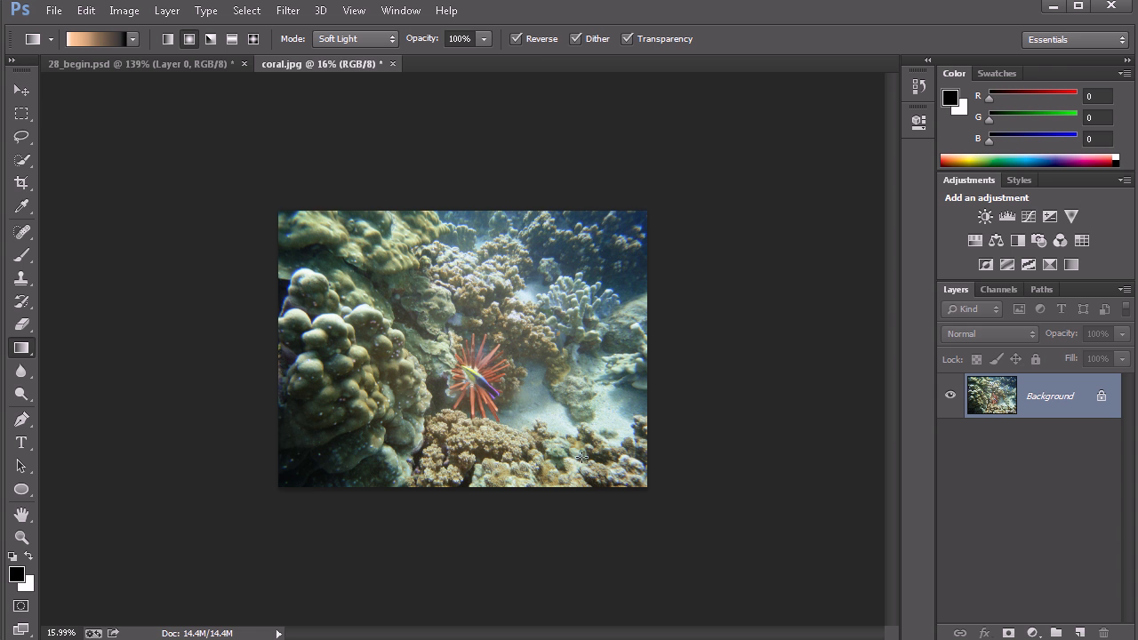
scroll(549, 406, "up", 2)
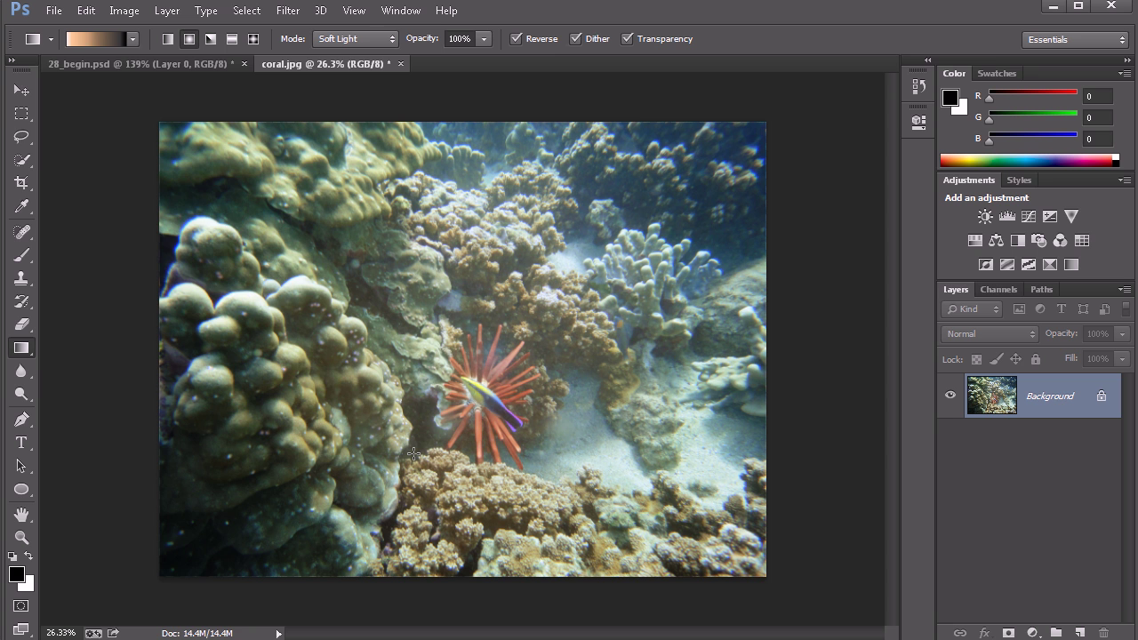
left_click(131, 39)
left_click(226, 65)
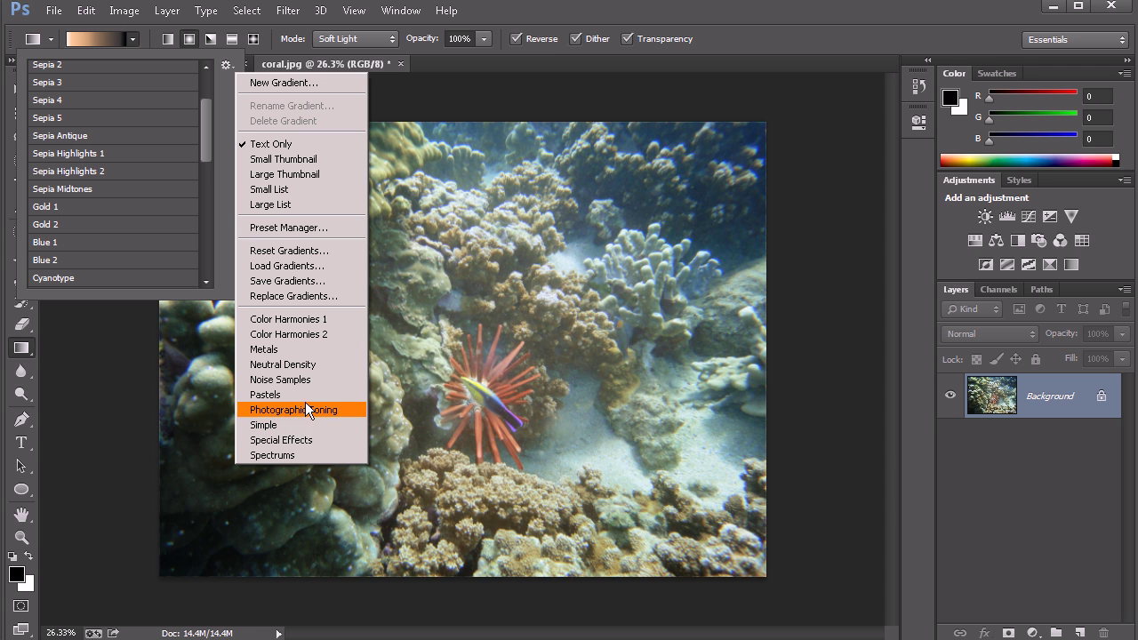
left_click(726, 55)
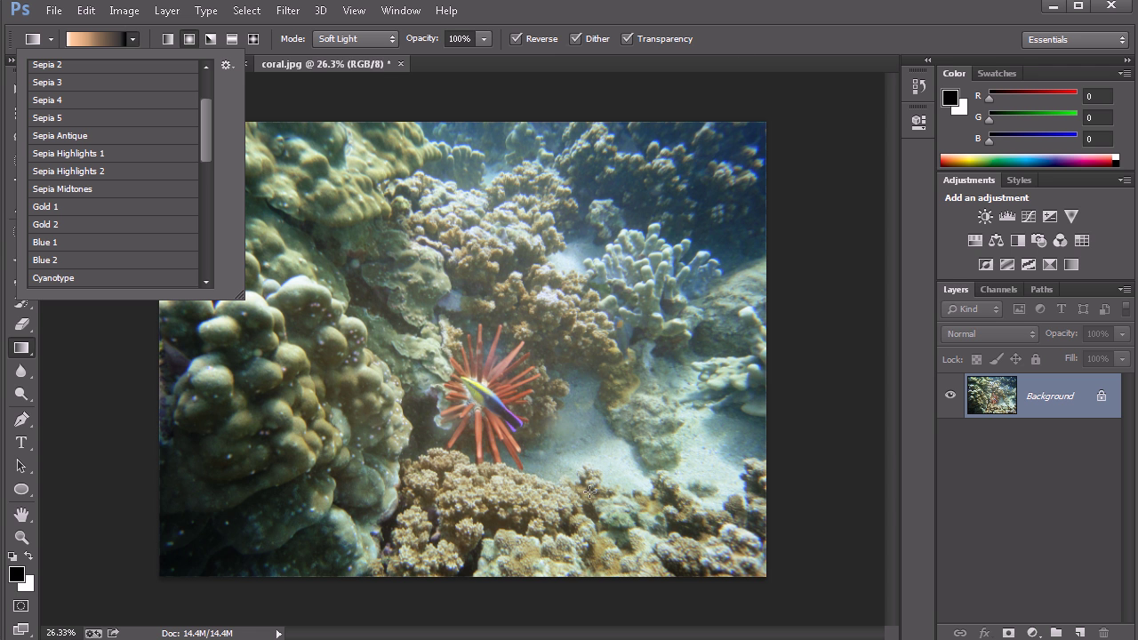
left_click(716, 41)
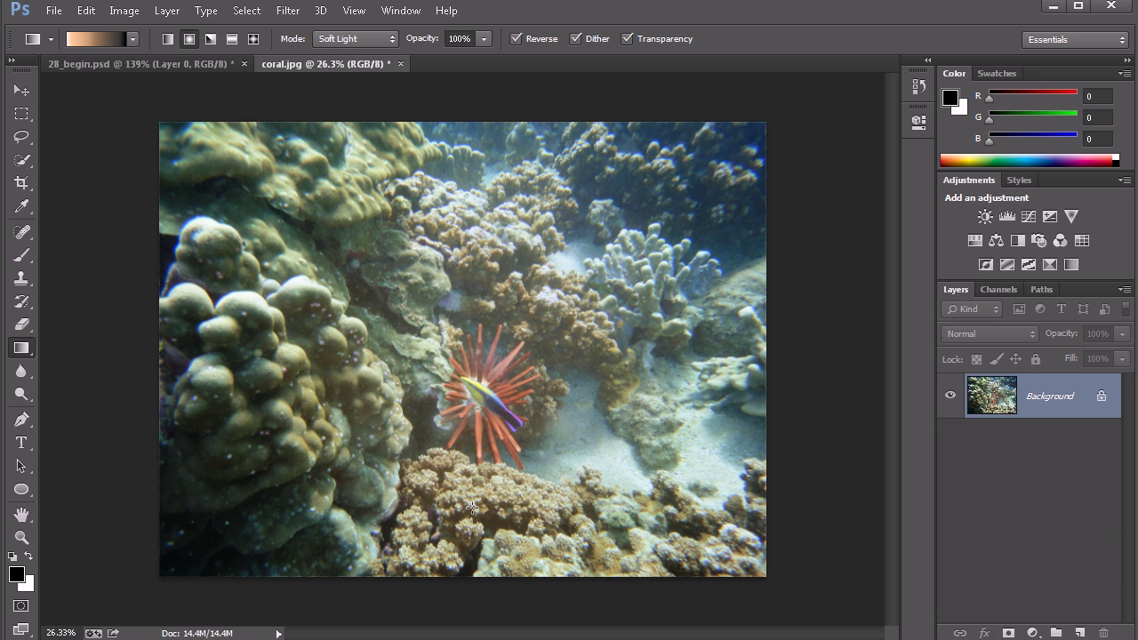